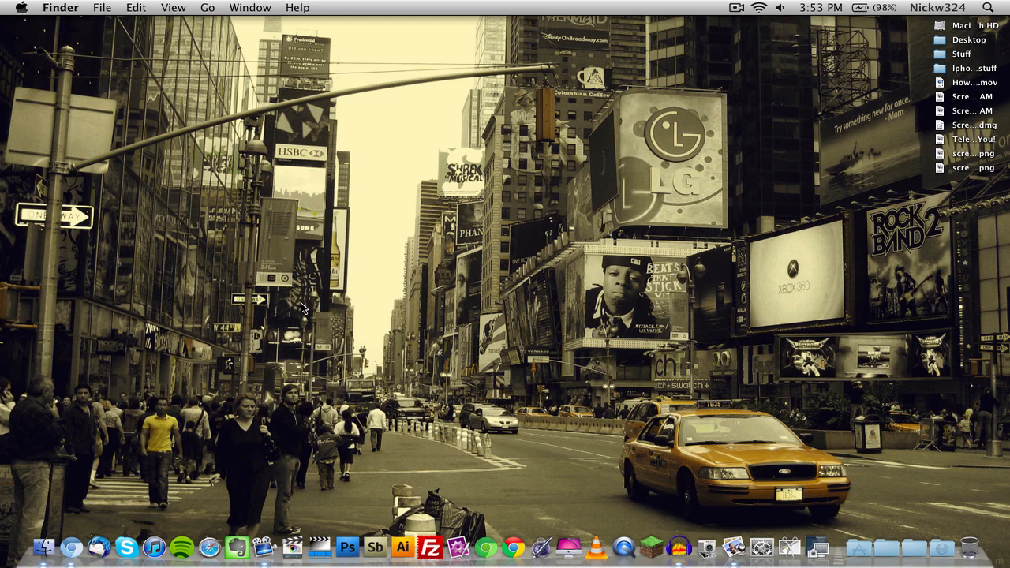
# Open Chromium, look over the ScreenFlow overview page's feature highlights, and minimize the browser window.
pyautogui.click(72, 548)
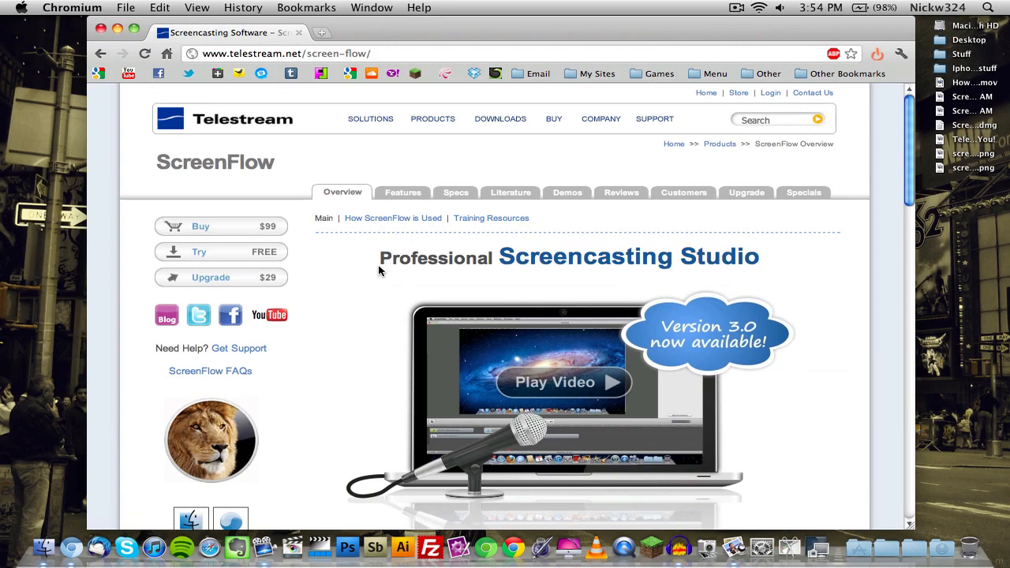
pyautogui.scroll(-15, 378, 270)
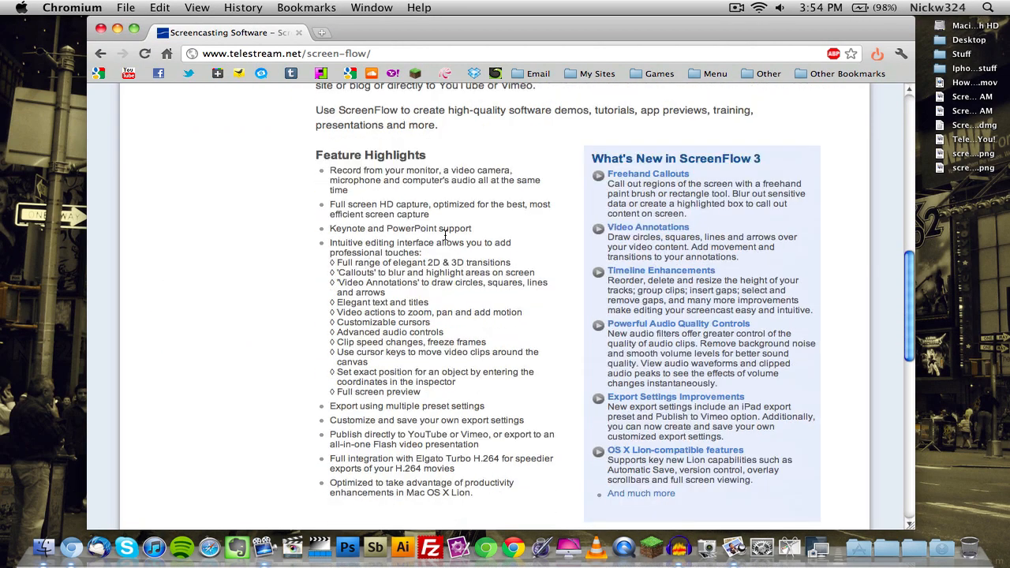
pyautogui.scroll(-9, 713, 236)
pyautogui.scroll(20, 548, 317)
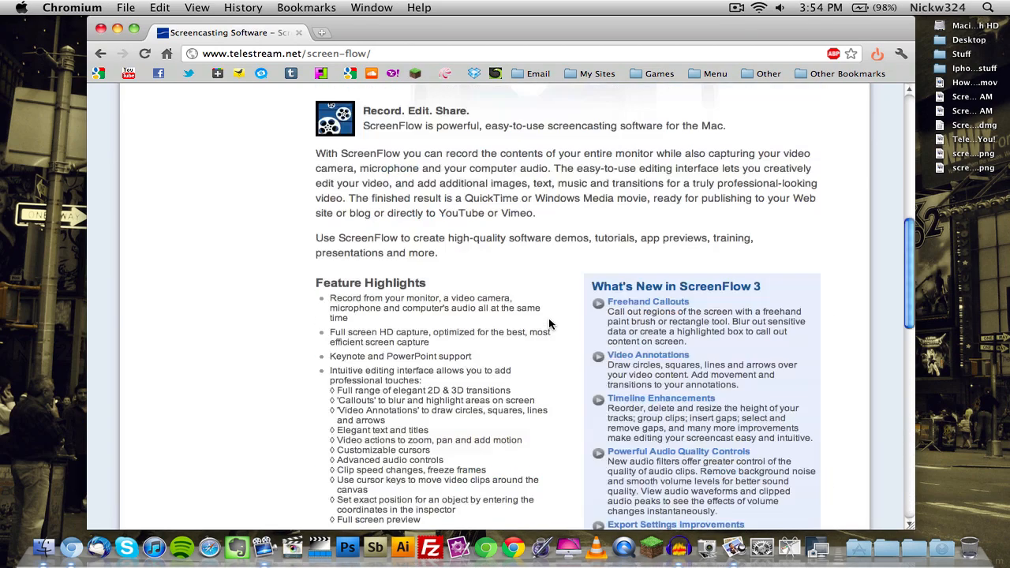
pyautogui.click(118, 28)
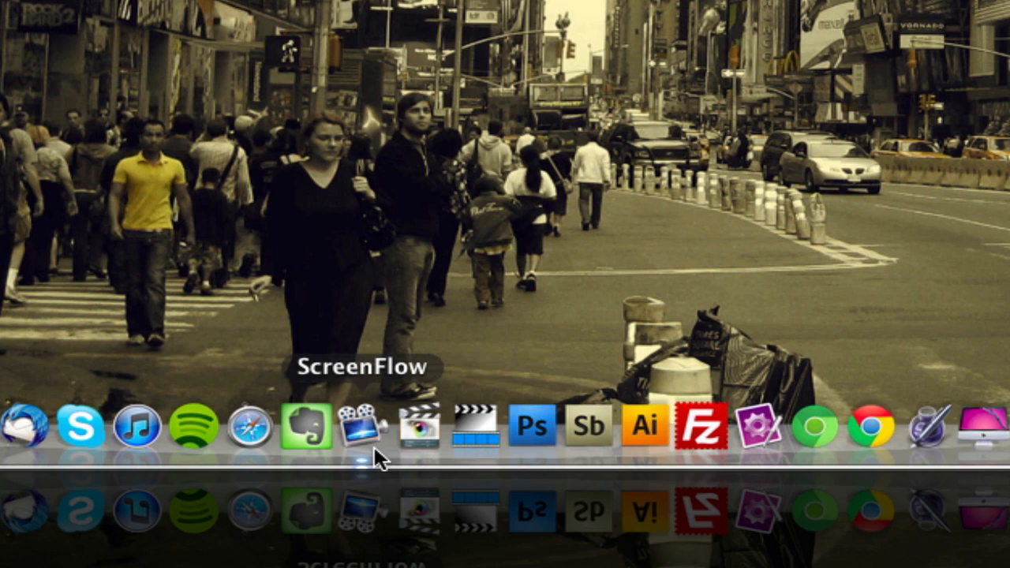
# Switch to ScreenFlow and try out smaller and larger heights for the Built-in iSight track.
pyautogui.click(374, 446)
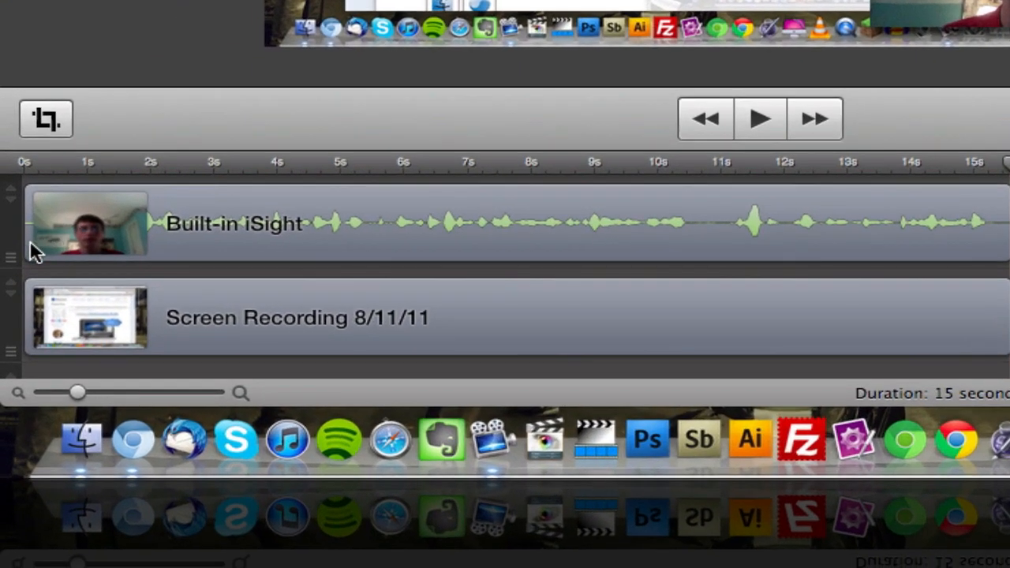
pyautogui.click(11, 202)
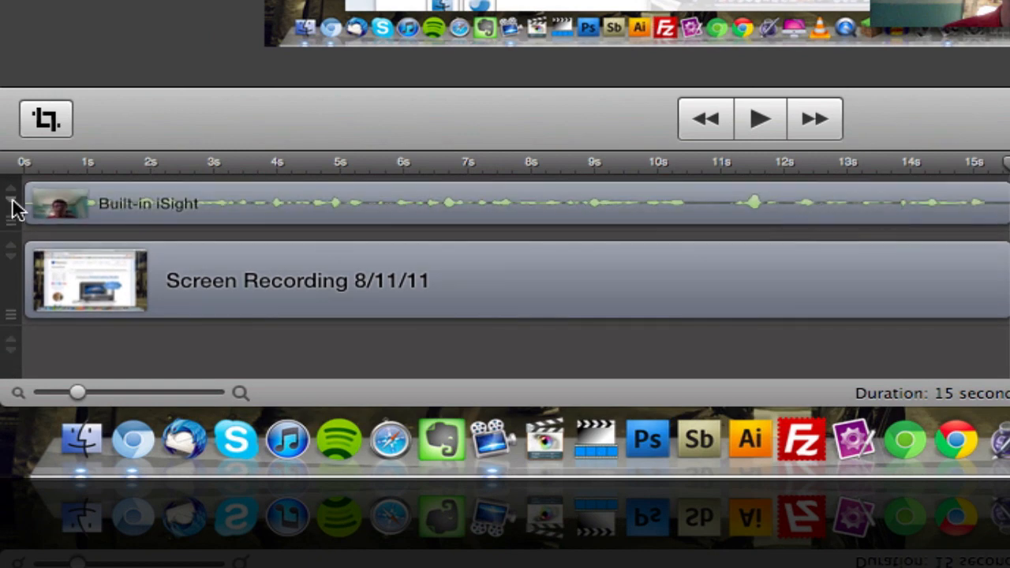
pyautogui.click(12, 199)
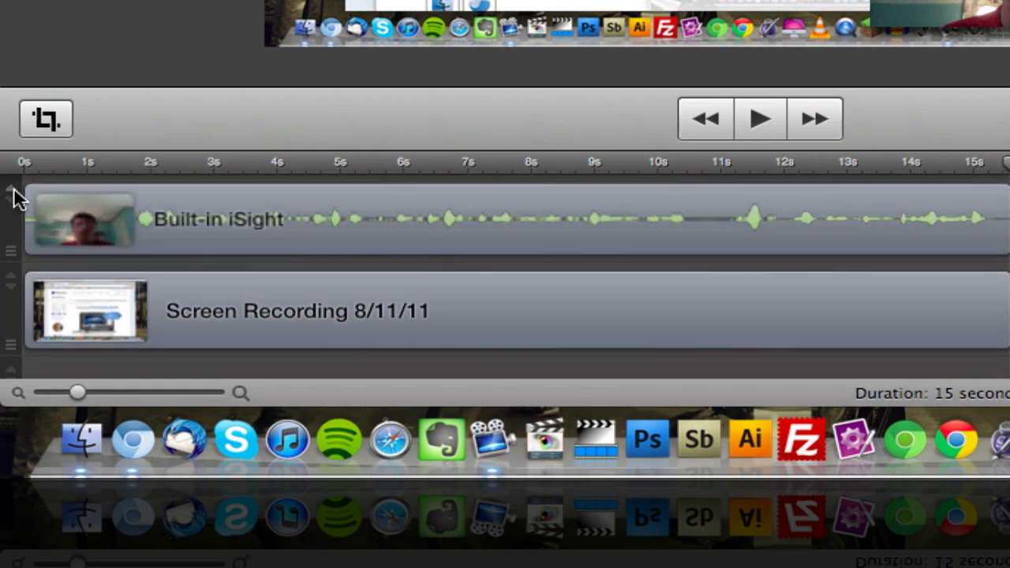
pyautogui.moveTo(12, 259); pyautogui.dragTo(32, 235)
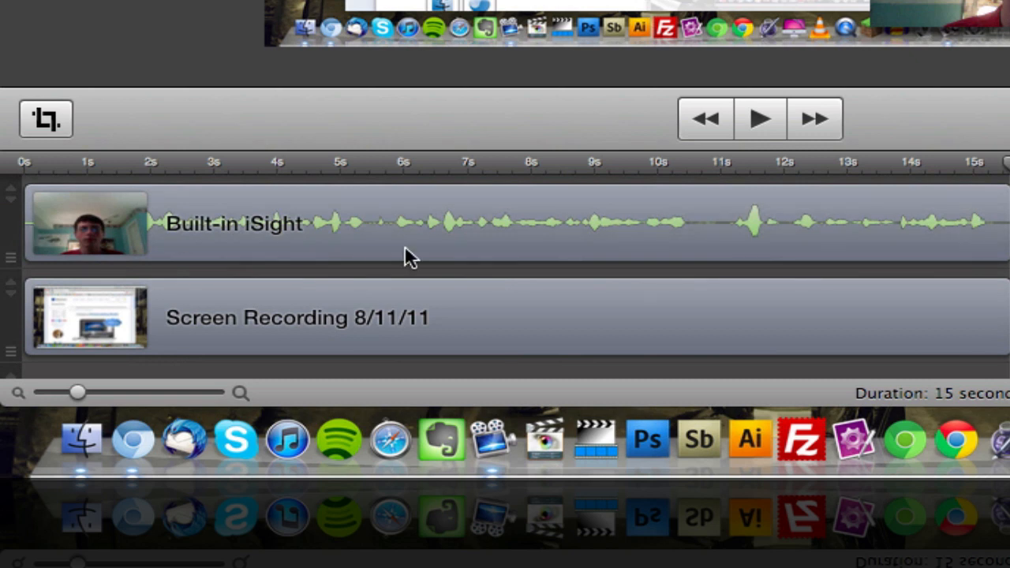
# Try shifting the Built-in iSight and Screen Recording clips in time and swapping their tracks, and return both to their original places.
pyautogui.moveTo(404, 248)
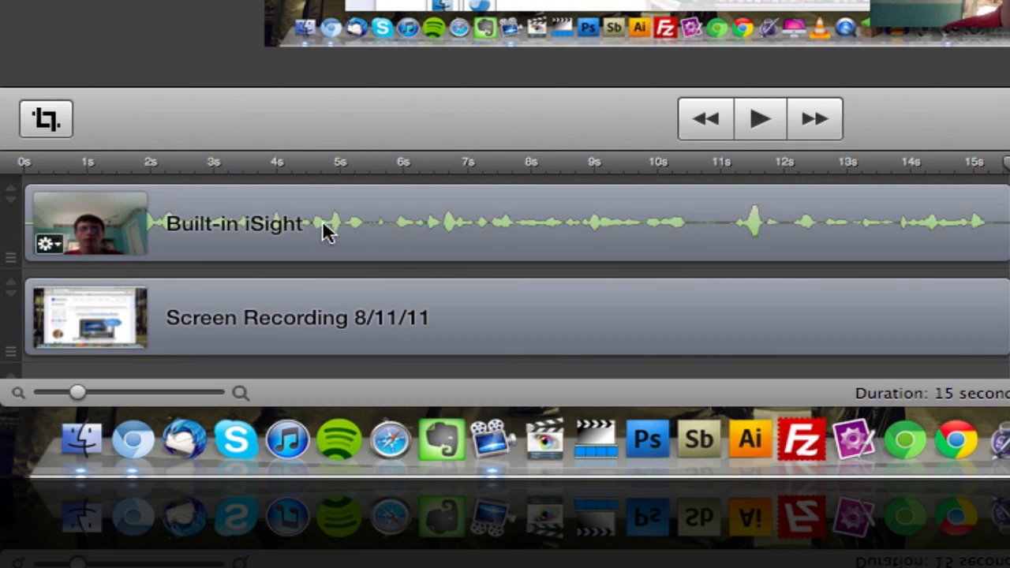
pyautogui.moveTo(321, 221); pyautogui.dragTo(1009, 316)
pyautogui.moveTo(555, 338); pyautogui.dragTo(579, 241)
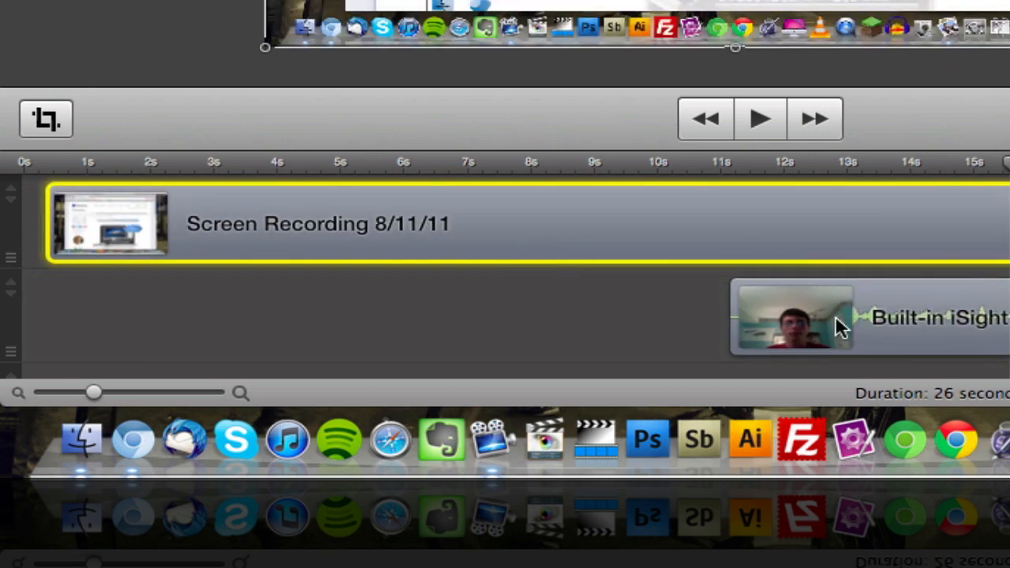
pyautogui.moveTo(834, 327); pyautogui.dragTo(1009, 317)
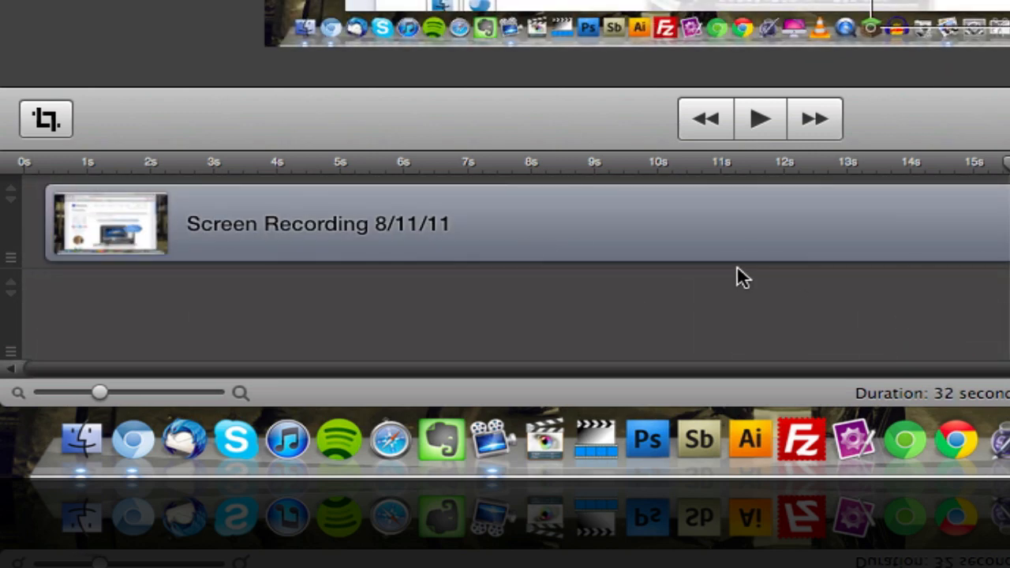
pyautogui.moveTo(736, 240); pyautogui.dragTo(736, 322)
pyautogui.click(842, 270)
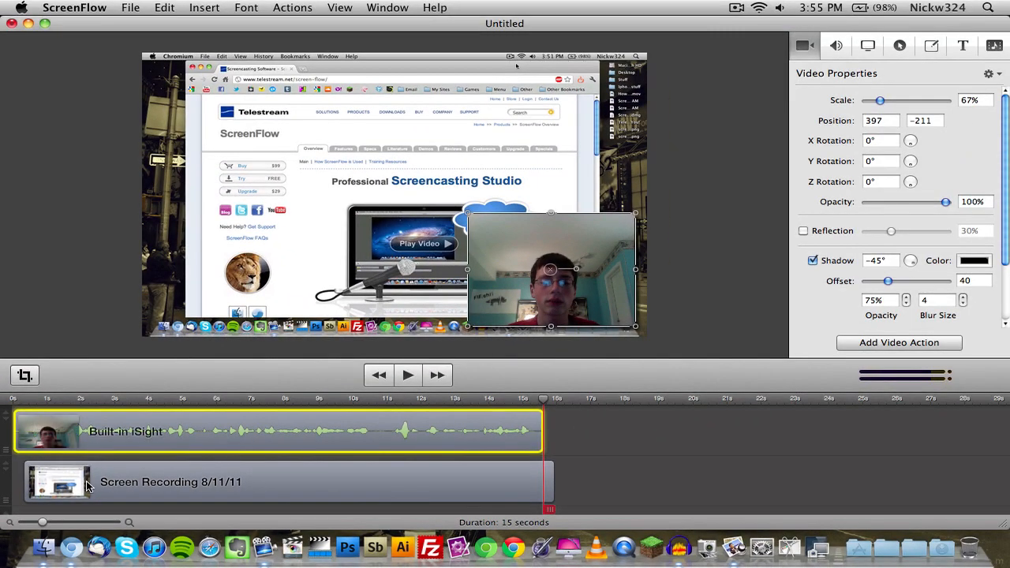
pyautogui.moveTo(86, 485); pyautogui.dragTo(9, 431)
pyautogui.click(604, 480)
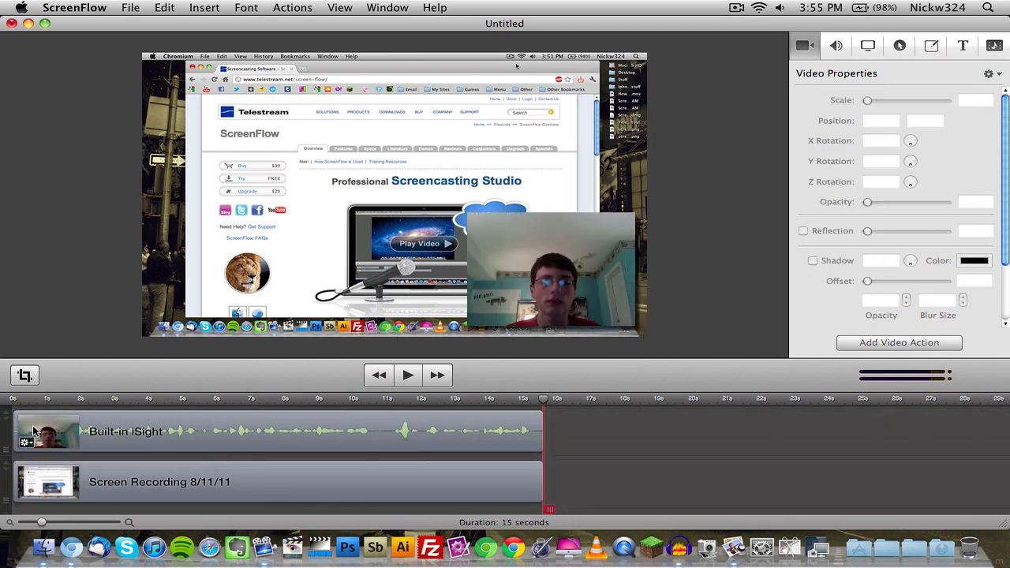
# Try reducing the Screen Recording track's height and restore it to full size.
pyautogui.click(4, 470)
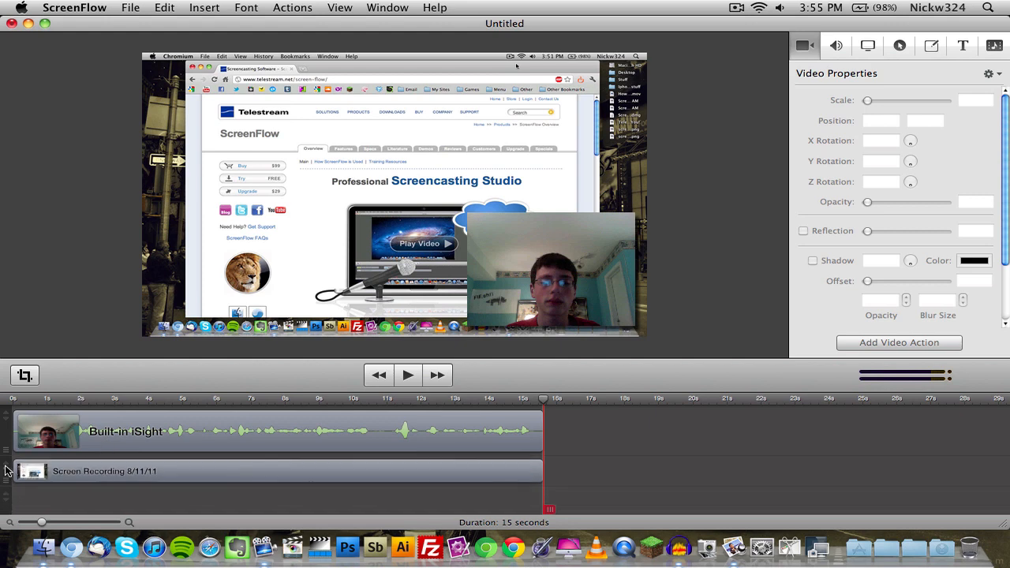
pyautogui.click(5, 468)
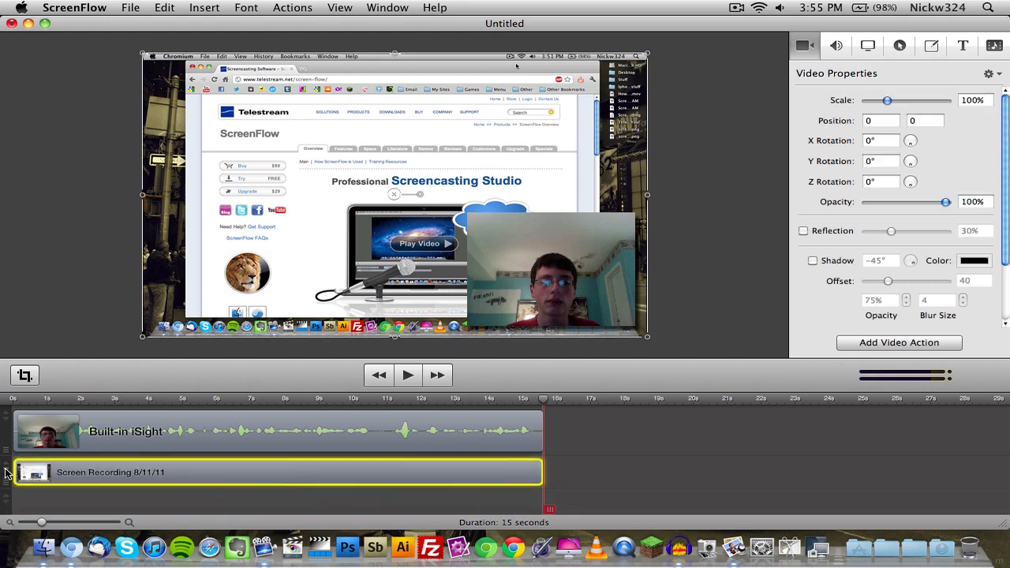
pyautogui.click(4, 468)
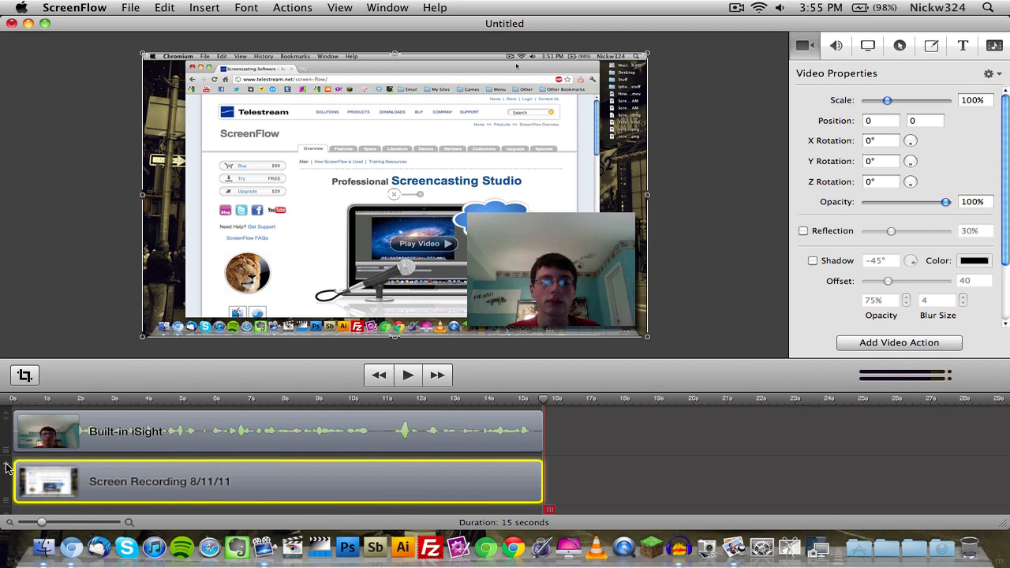
pyautogui.click(564, 482)
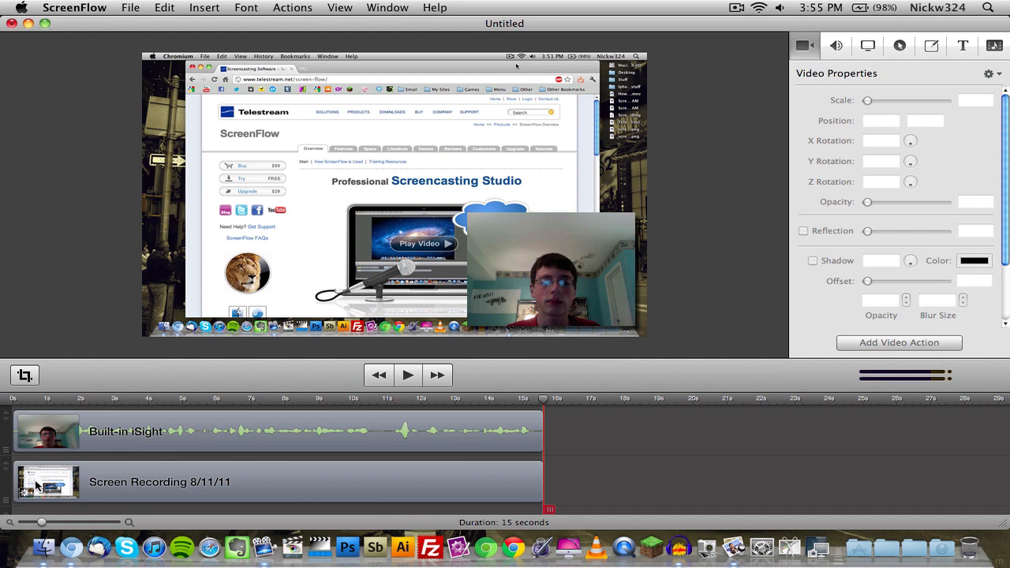
pyautogui.moveTo(6, 447); pyautogui.dragTo(7, 483)
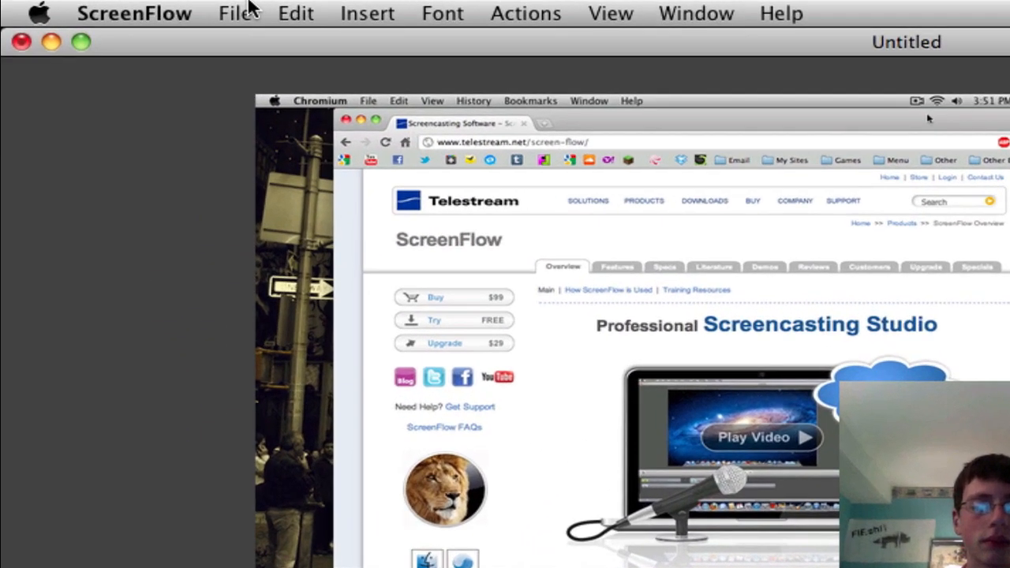
# Open the project's export settings and examine the customized movie settings for video and sound.
pyautogui.click(134, 8)
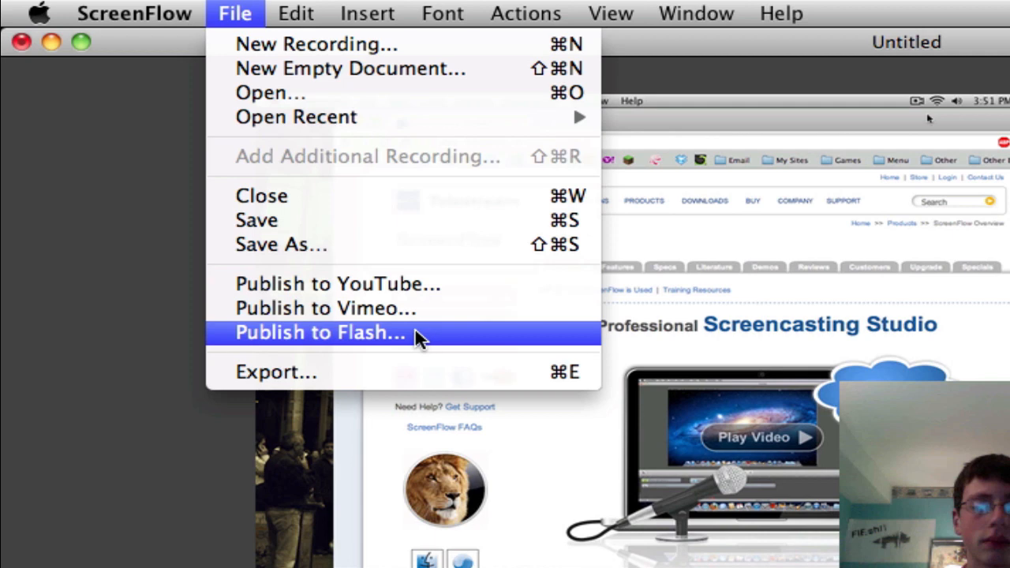
pyautogui.click(347, 371)
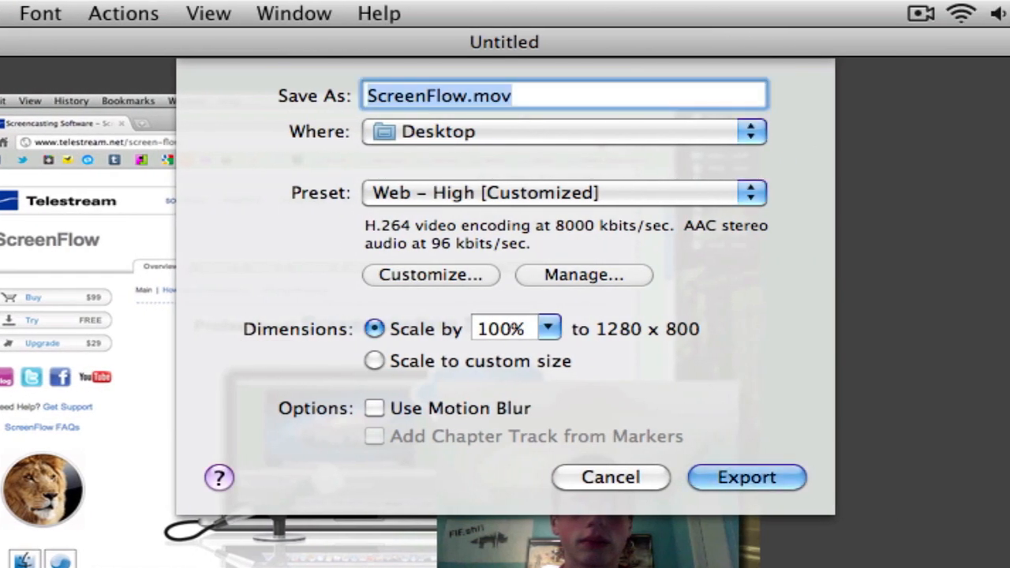
pyautogui.click(426, 271)
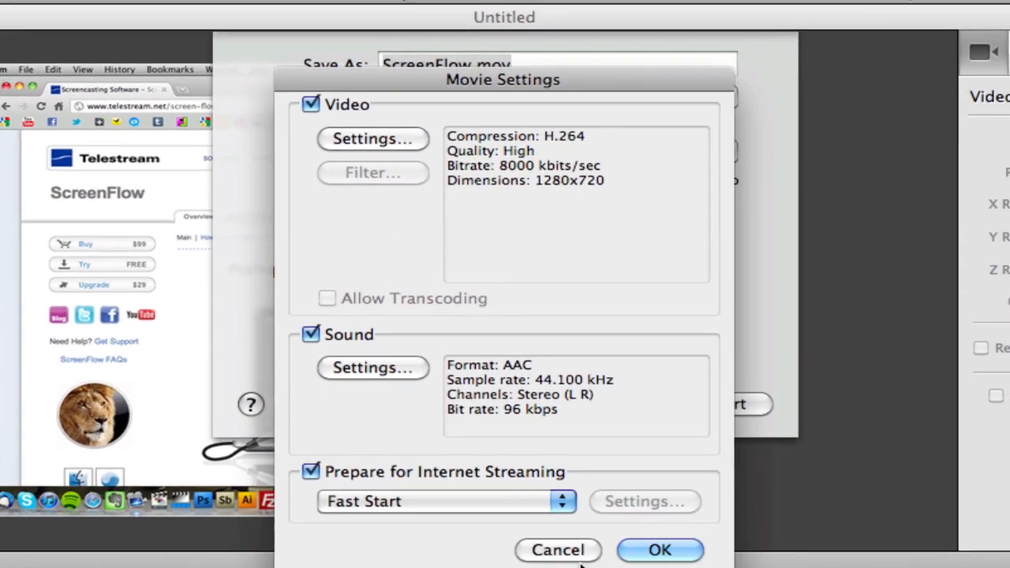
pyautogui.click(569, 549)
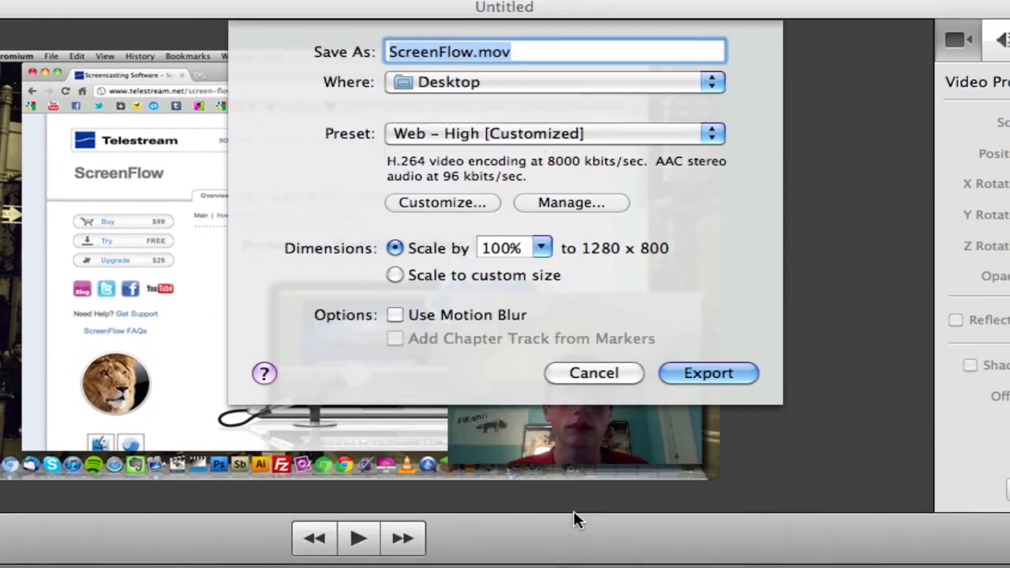
# Examine the available export presets and the preset management list, and cancel the export.
pyautogui.click(574, 138)
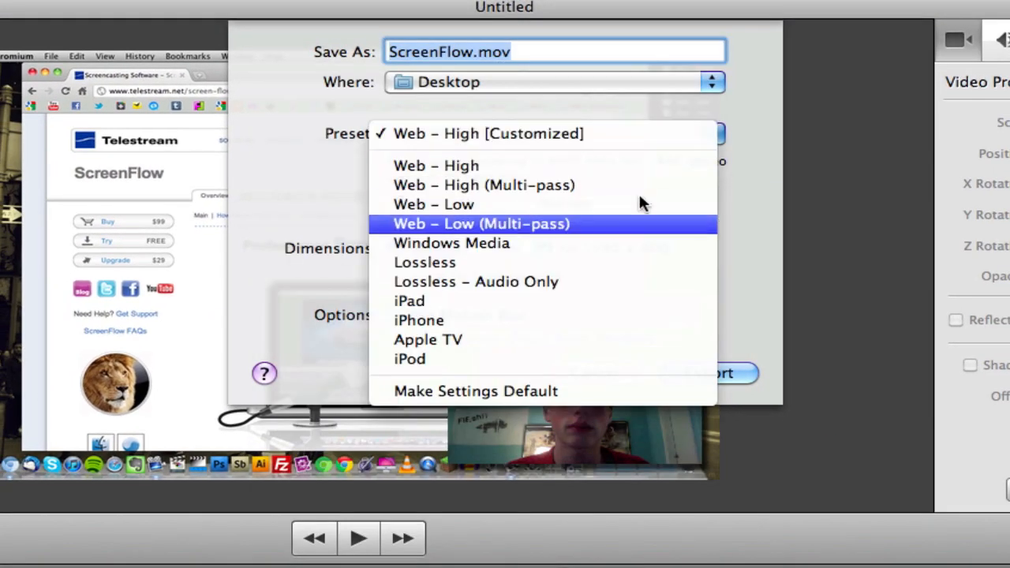
pyautogui.click(451, 133)
pyautogui.click(612, 207)
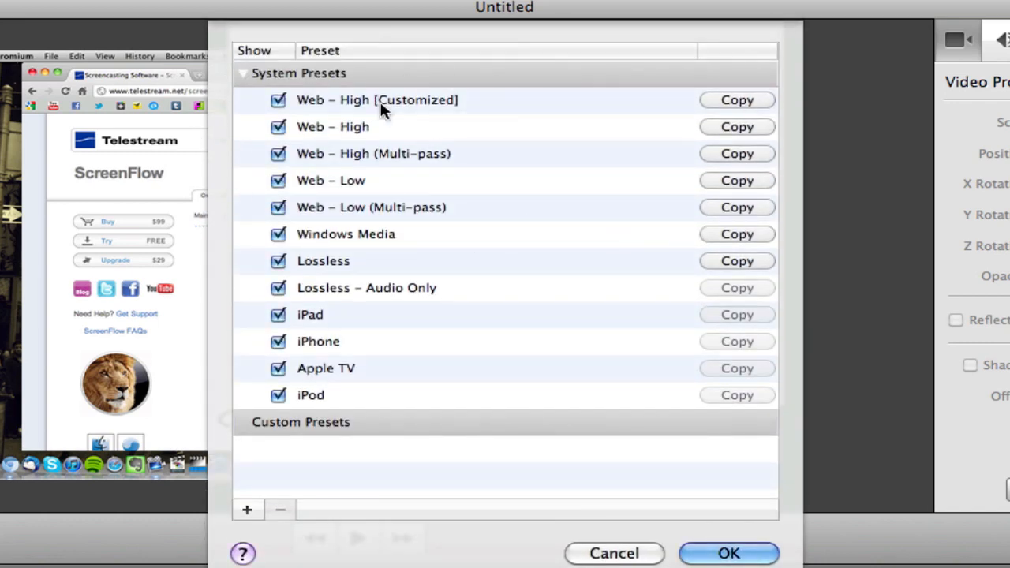
pyautogui.click(582, 552)
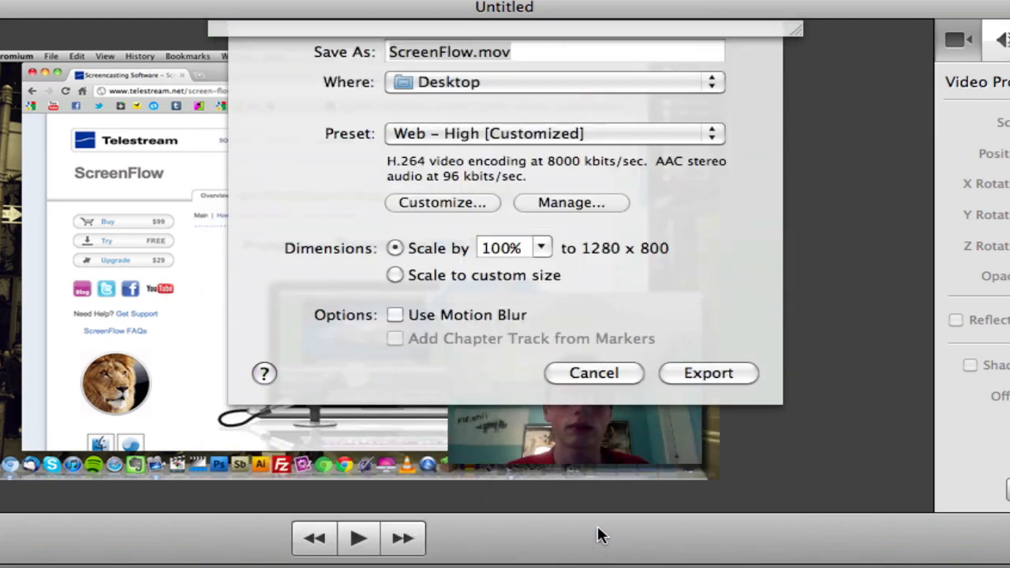
pyautogui.click(587, 376)
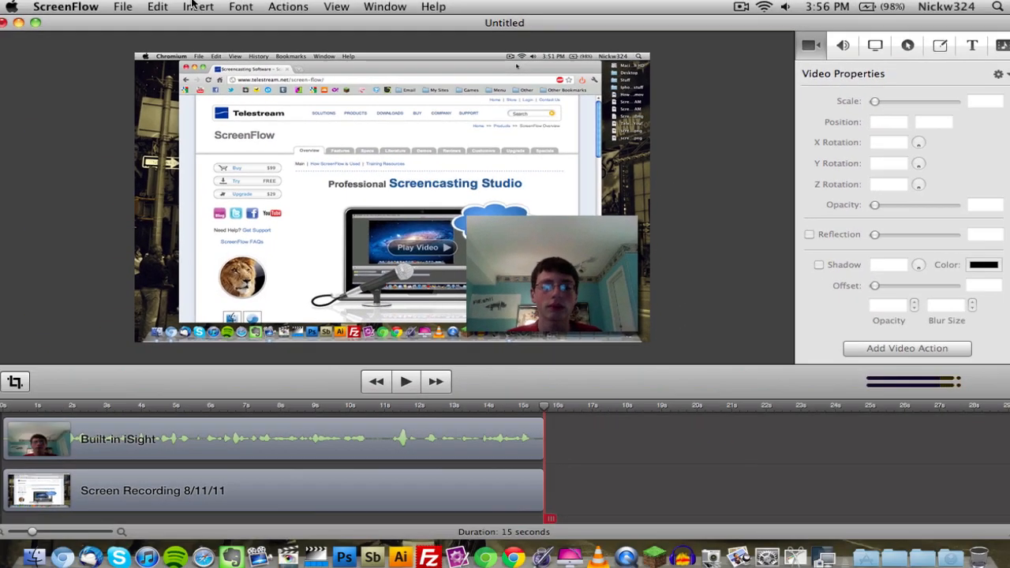
# Move the playhead to about 6 seconds on the timeline.
pyautogui.click(189, 7)
pyautogui.click(271, 4)
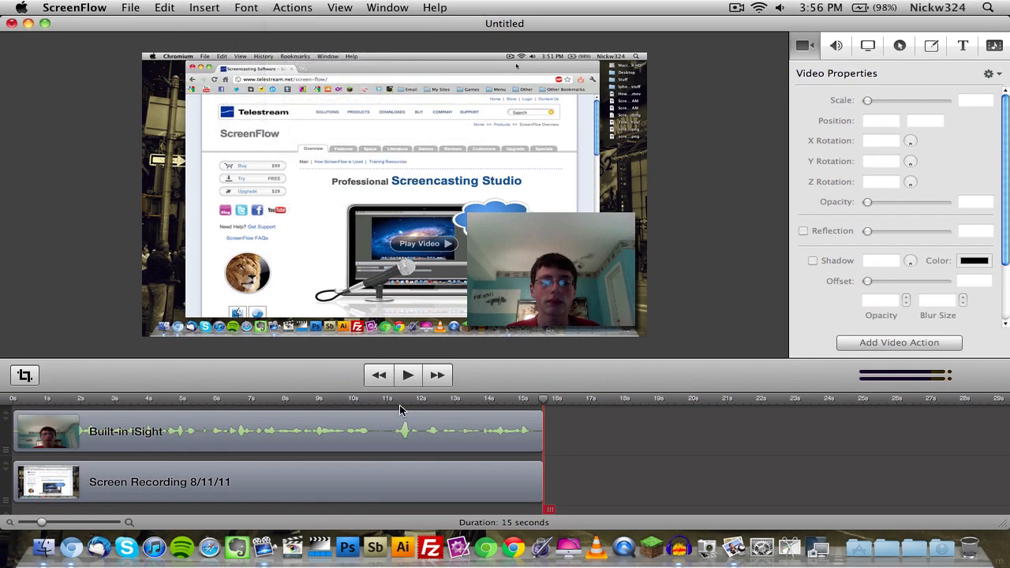
pyautogui.moveTo(246, 406); pyautogui.dragTo(218, 404)
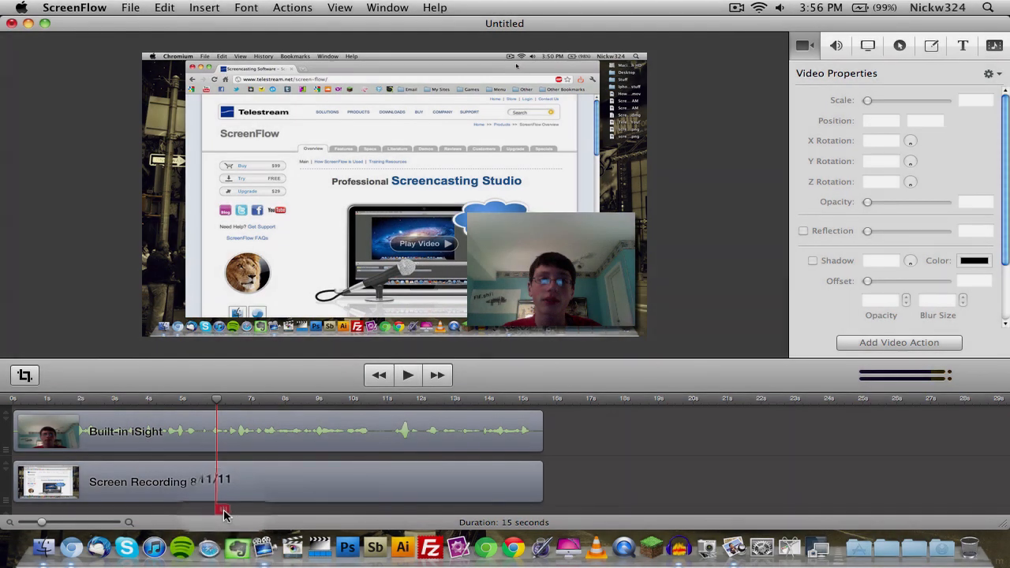
# Try splitting both tracks at the playhead with a gap of about 2 seconds, and undo it.
pyautogui.moveTo(222, 511); pyautogui.dragTo(286, 509)
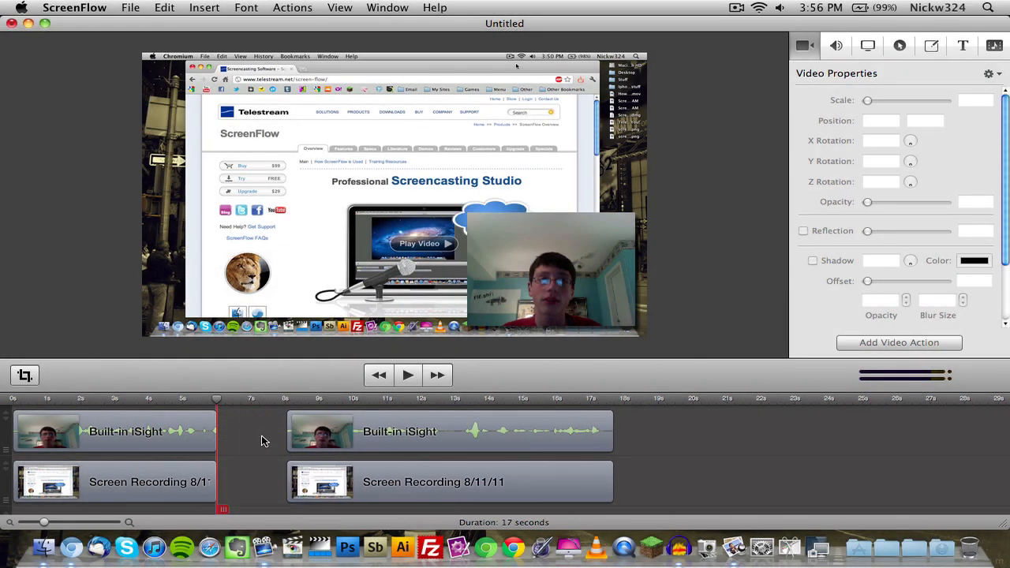
pyautogui.press('super+z')
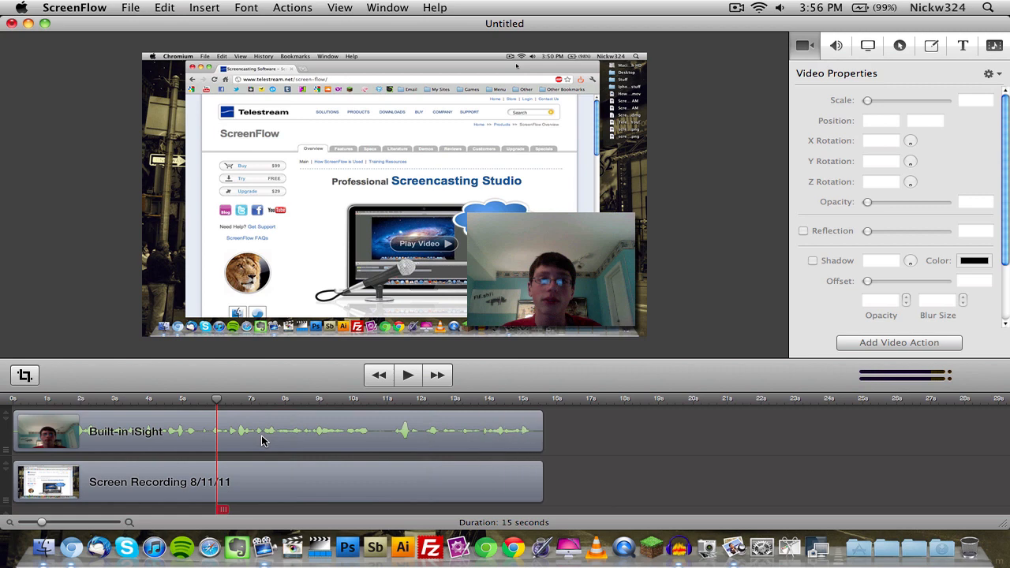
# Try splitting the Built-in iSight and Screen Recording clips individually at the playhead, and undo both splits.
pyautogui.rightClick(262, 436)
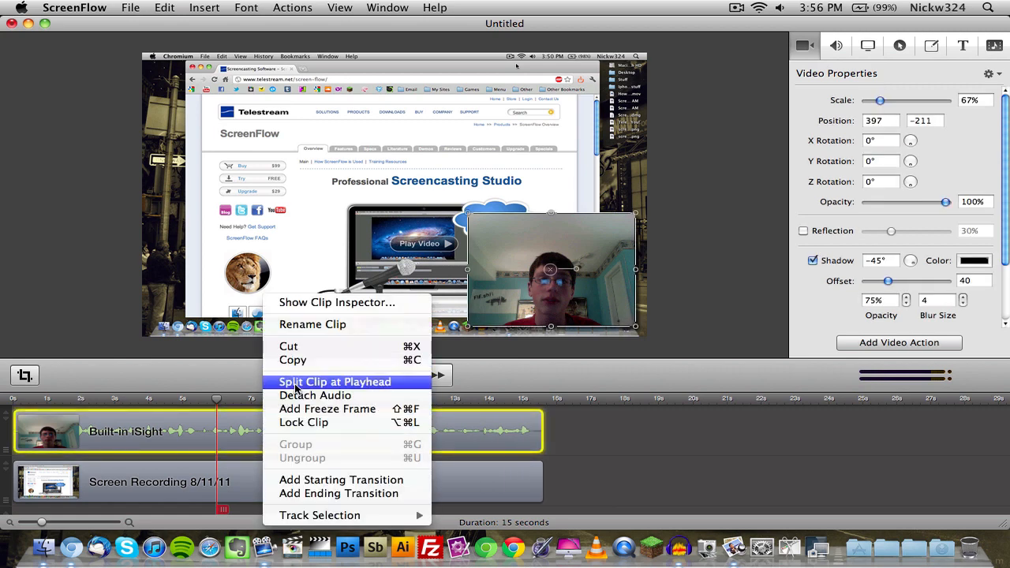
pyautogui.click(288, 382)
pyautogui.rightClick(267, 472)
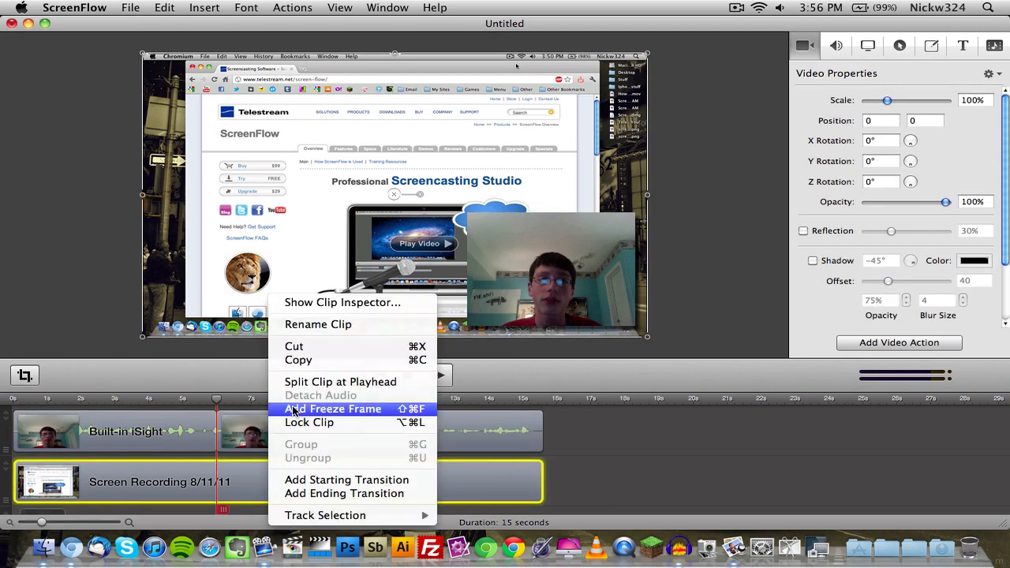
pyautogui.click(294, 381)
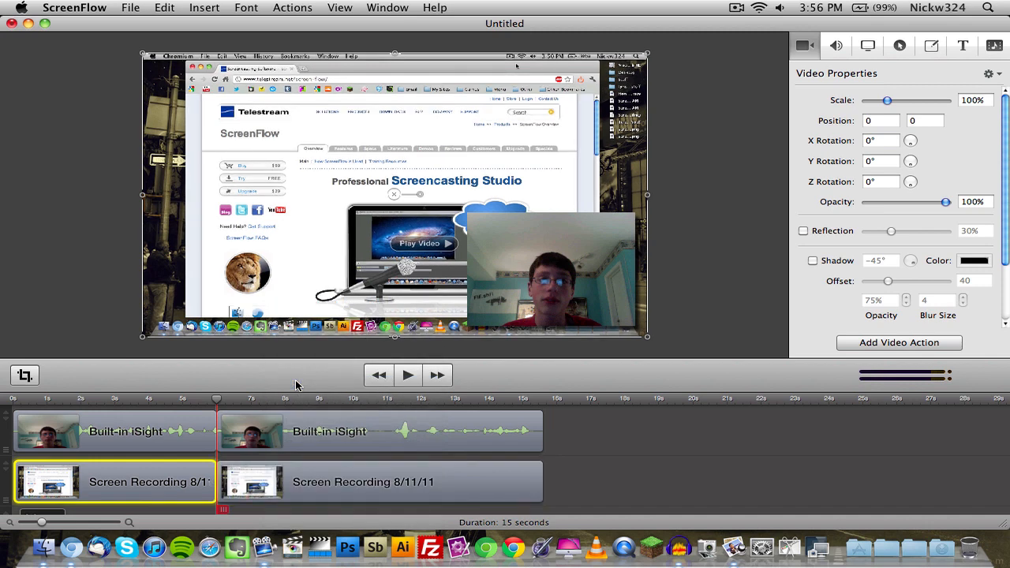
pyautogui.press('super+z')
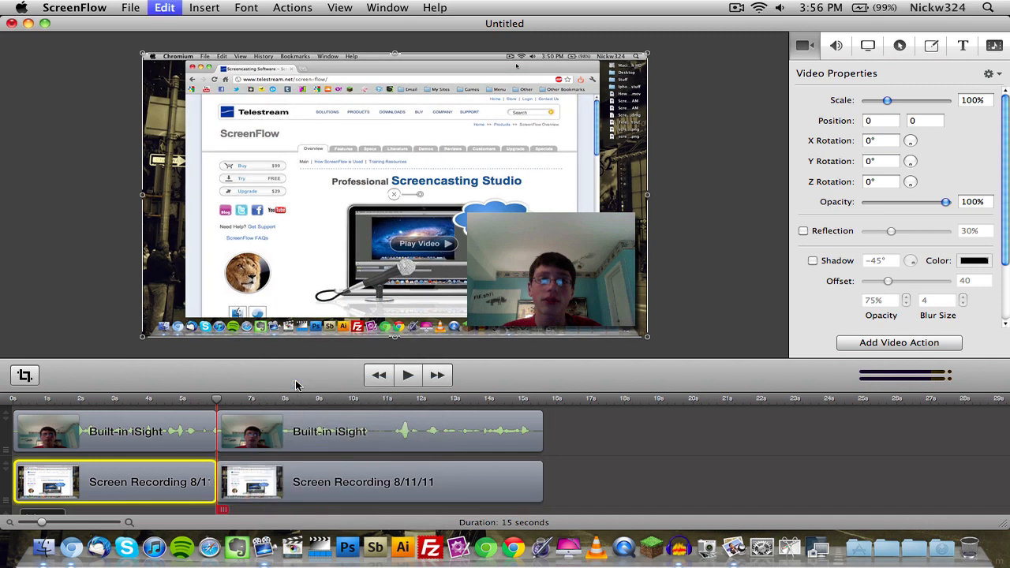
pyautogui.press('super+z')
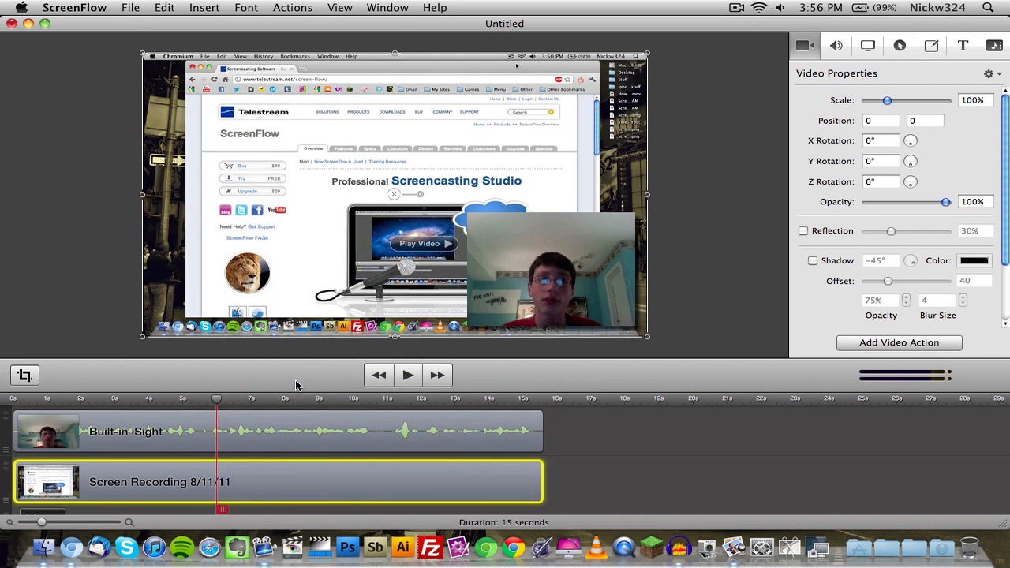
# Try splitting both tracks at the 6-second playhead with a gap of about 2 seconds, and undo the split.
pyautogui.click(578, 481)
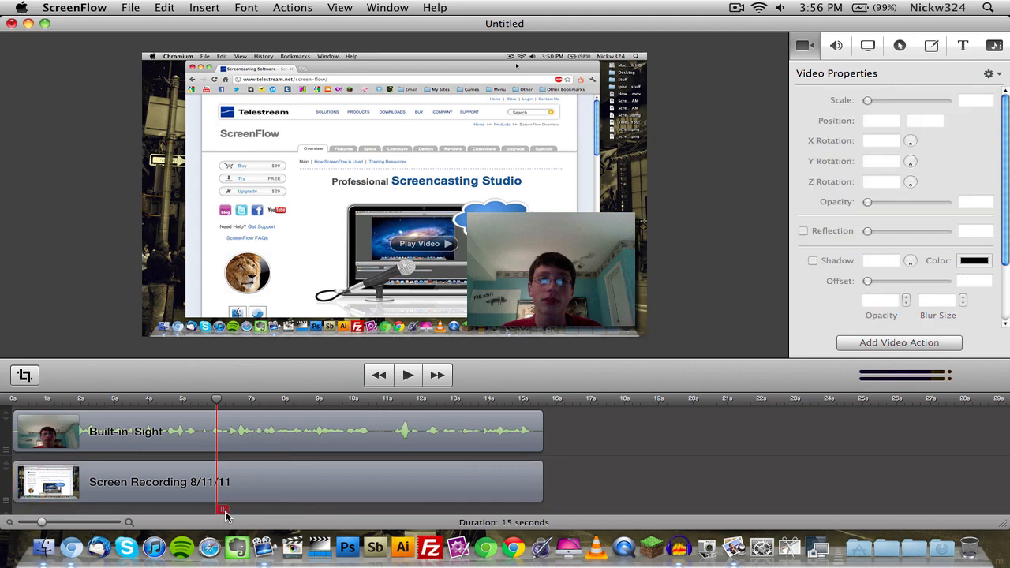
pyautogui.moveTo(223, 509); pyautogui.dragTo(283, 511)
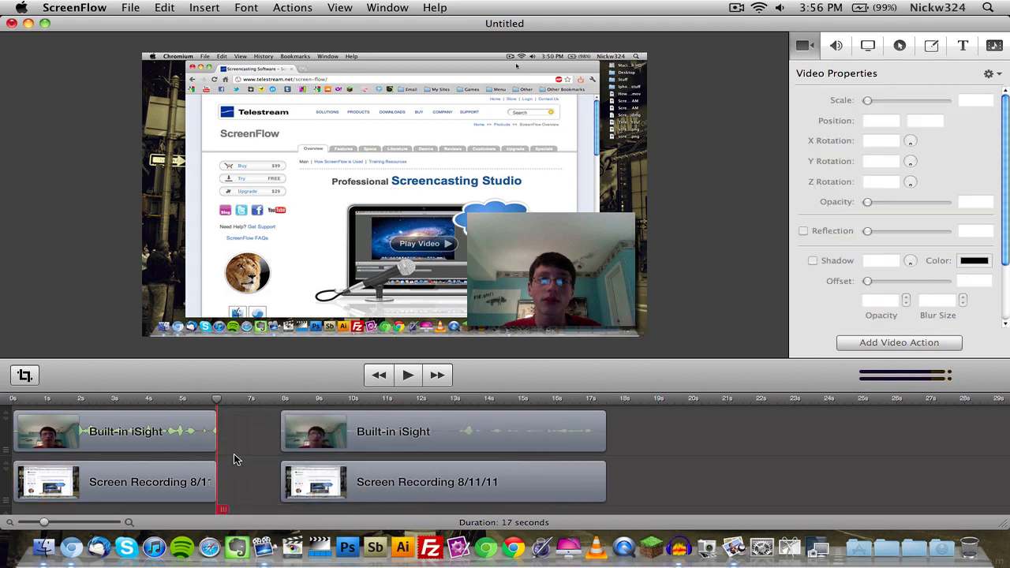
pyautogui.press('super+z')
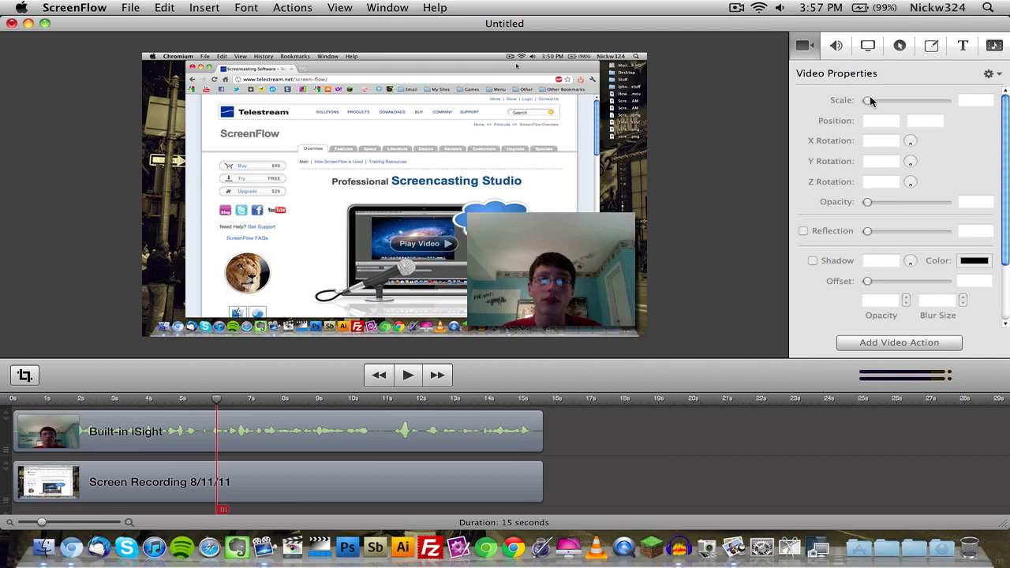
# Try the rotation settings and a position of -278, -94 for the Screen Recording clip, return its position to 0, 0, and deselect it.
pyautogui.click(521, 479)
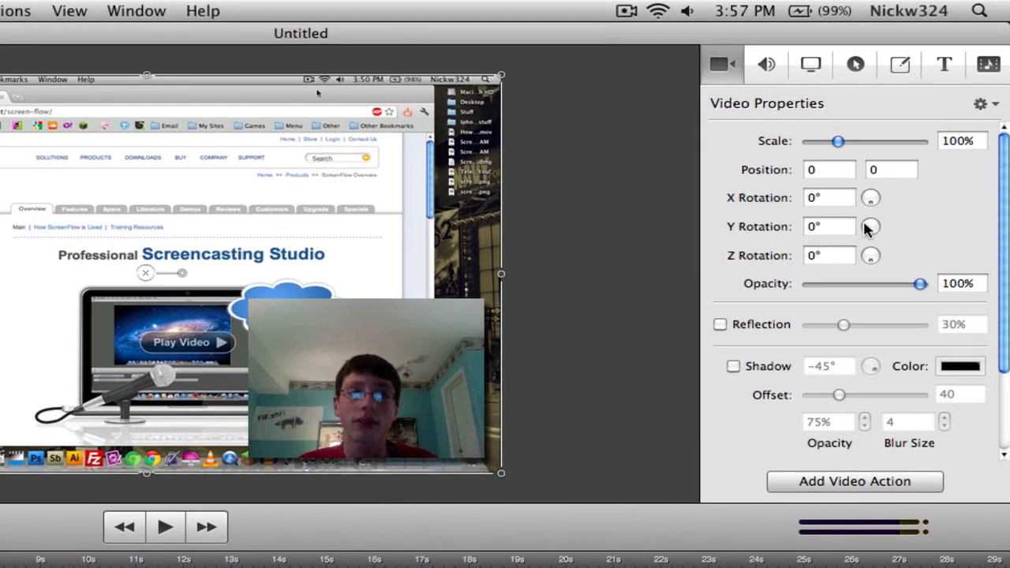
pyautogui.moveTo(341, 354)
pyautogui.mouseDown()
pyautogui.moveTo(144, 264)
pyautogui.moveTo(290, 352)
pyautogui.moveTo(353, 365)
pyautogui.moveTo(342, 359)
pyautogui.mouseUp()
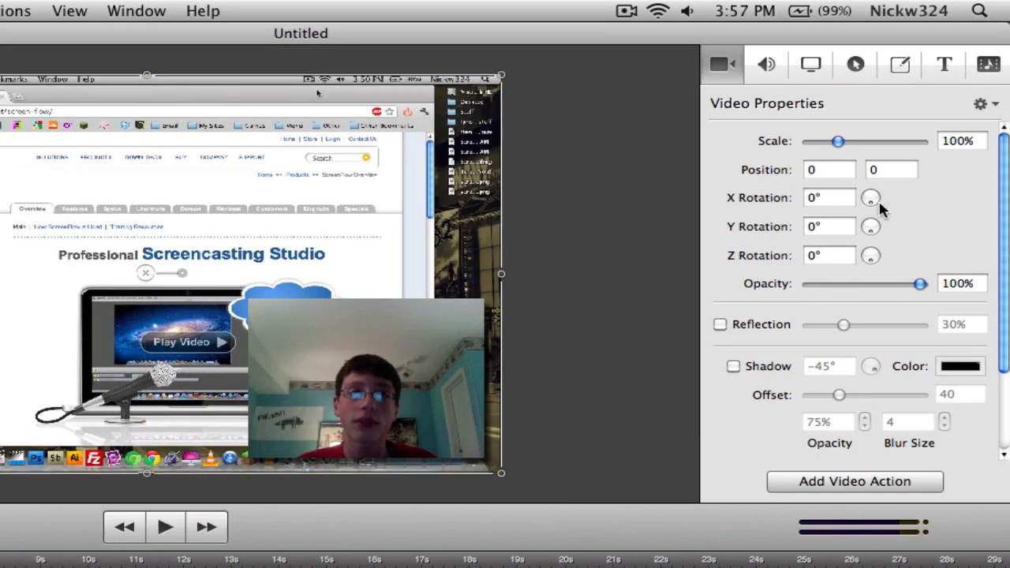
pyautogui.moveTo(874, 205); pyautogui.dragTo(873, 213)
pyautogui.moveTo(289, 169); pyautogui.dragTo(263, 236)
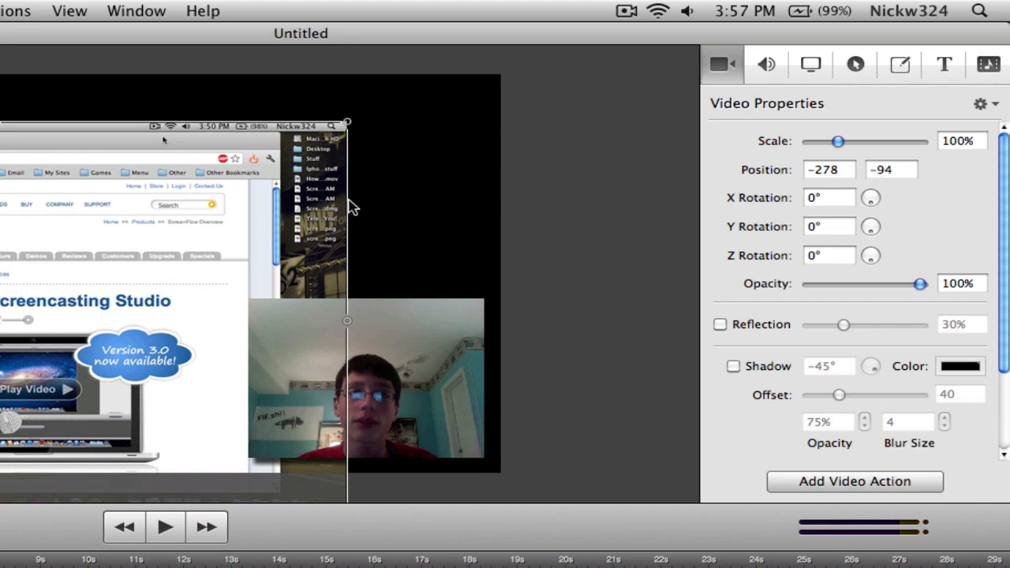
pyautogui.moveTo(105, 268); pyautogui.dragTo(260, 221)
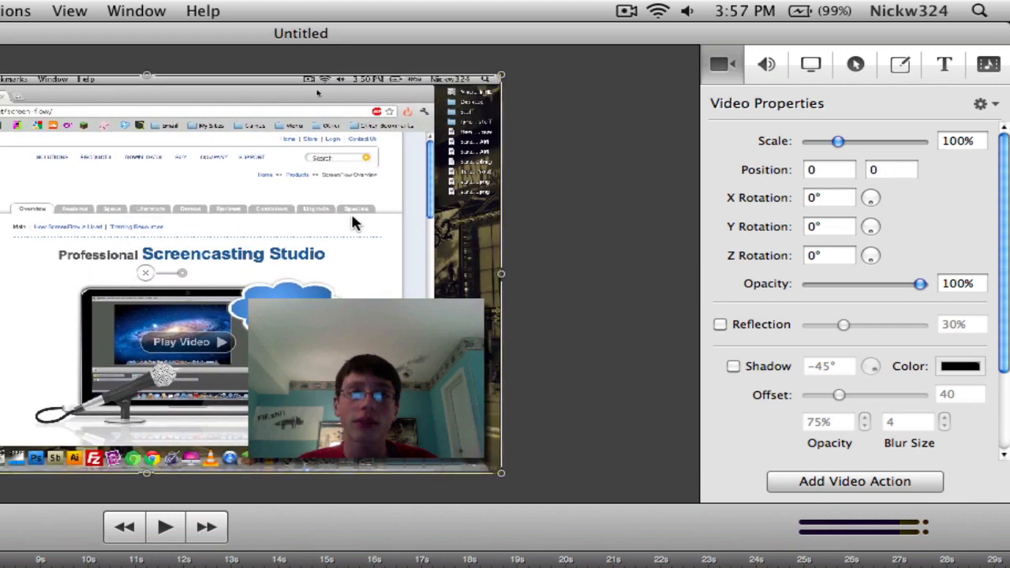
pyautogui.click(537, 236)
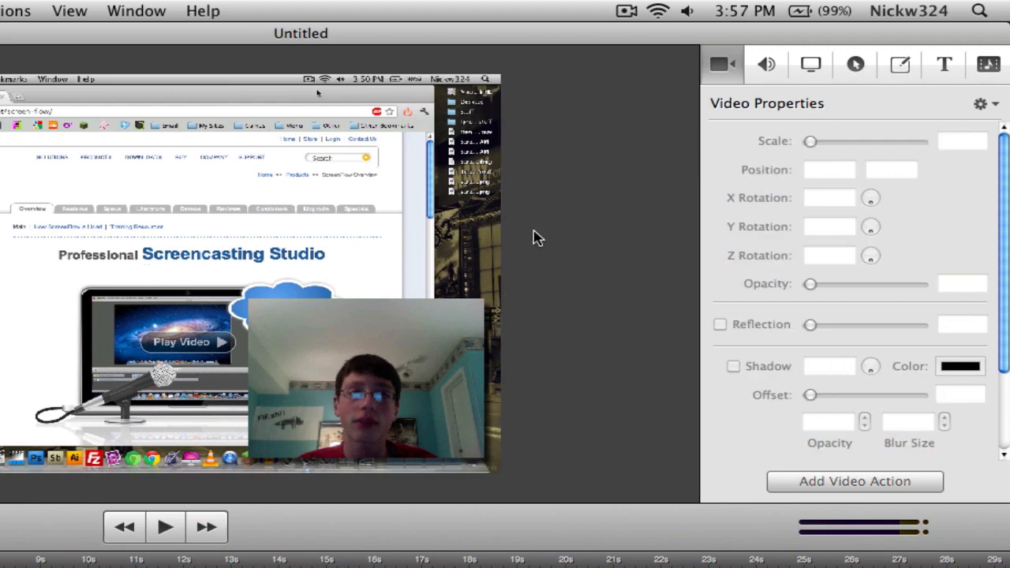
# Examine the audio properties and their options menu, including the processing, effect and background noise settings for the Built-in iSight clip.
pyautogui.click(766, 66)
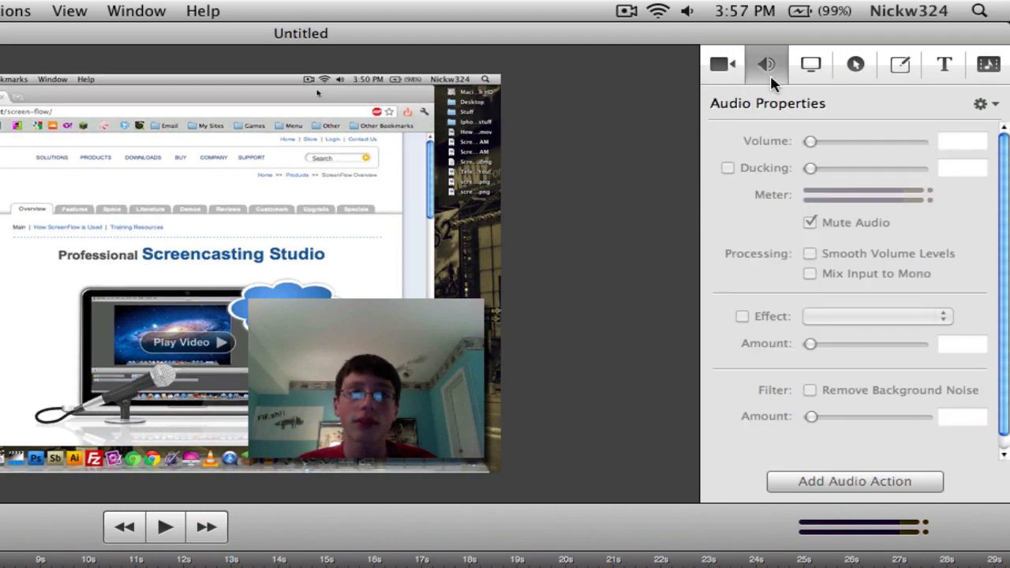
pyautogui.click(980, 104)
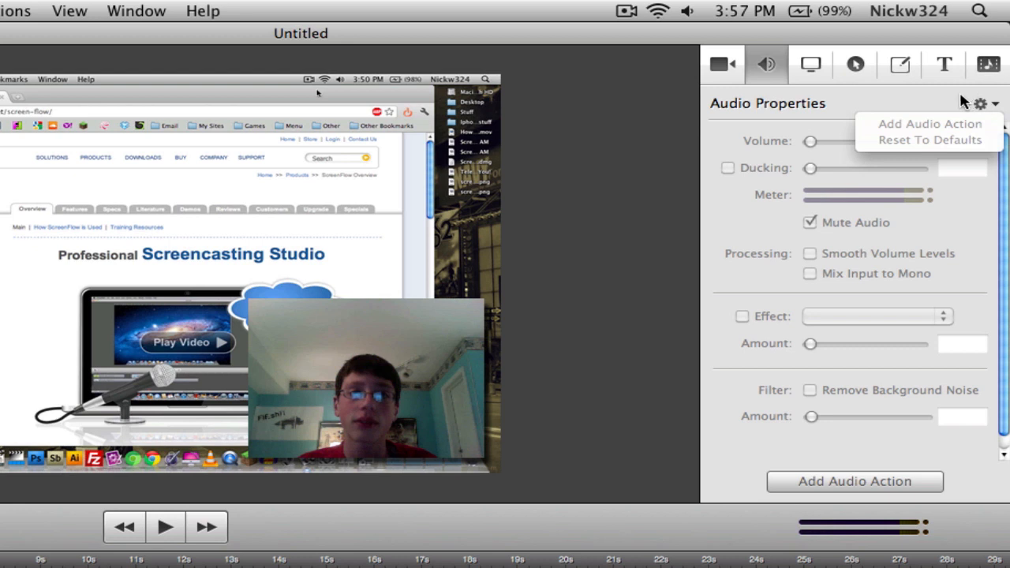
pyautogui.click(963, 101)
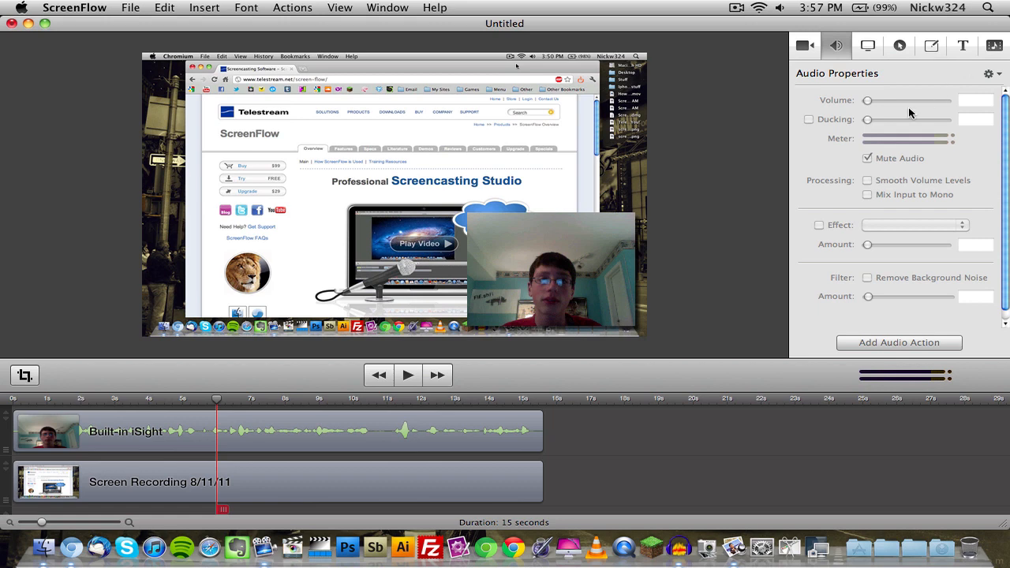
pyautogui.click(362, 443)
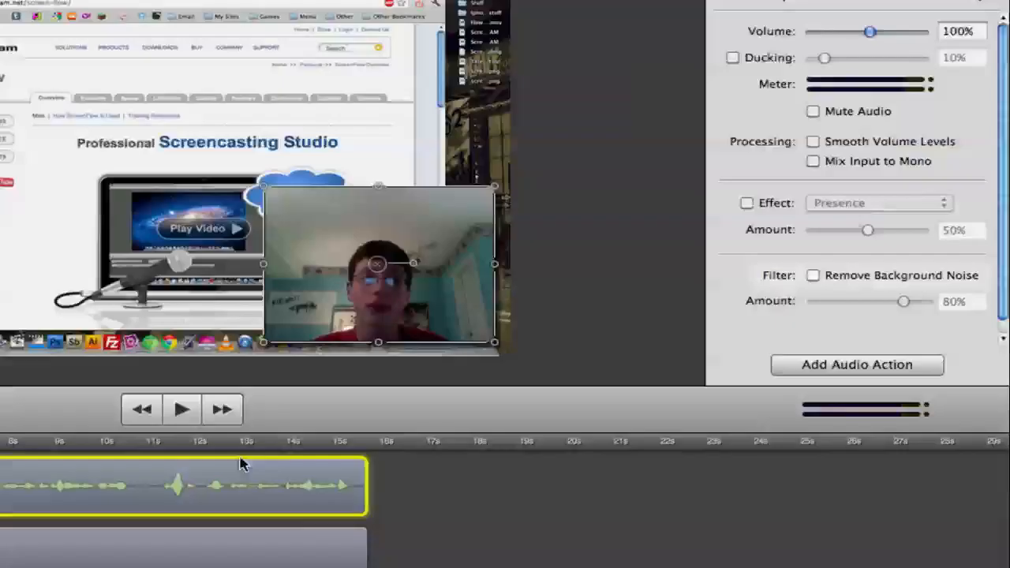
pyautogui.click(637, 459)
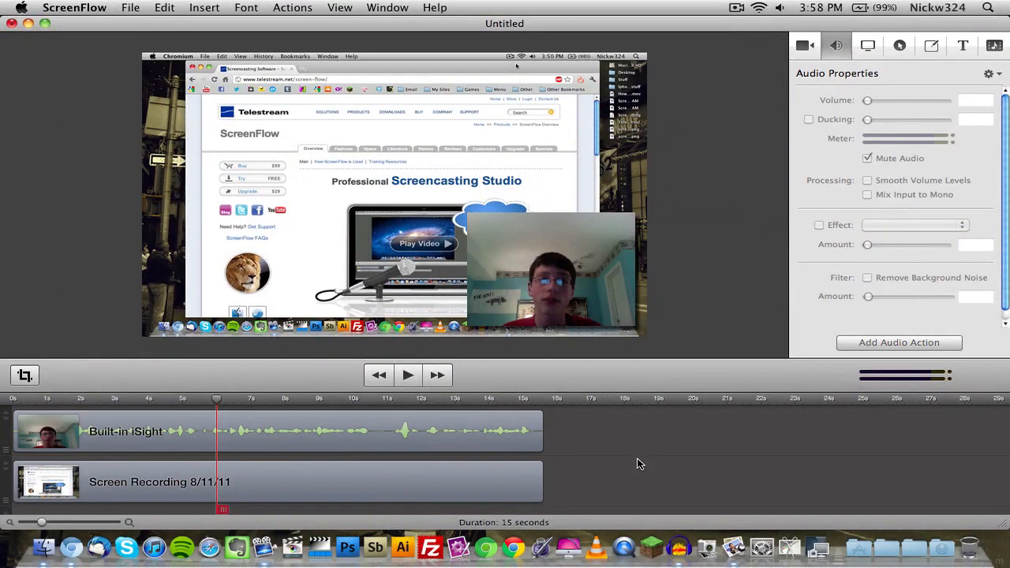
# Remove background noise from the Built-in iSight clip at 80%, playing a stretch of the recording before and after the change.
pyautogui.click(406, 375)
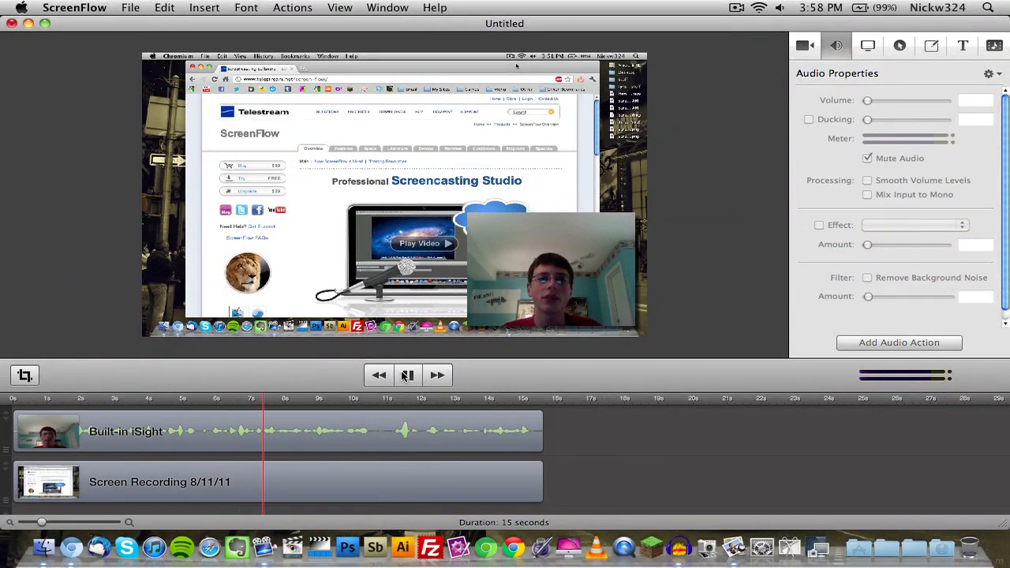
pyautogui.click(406, 375)
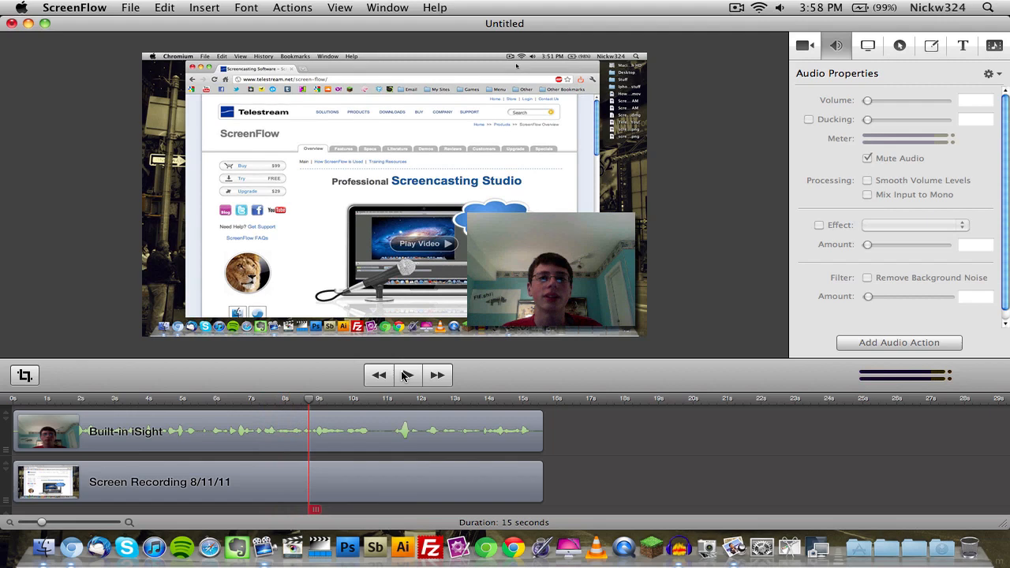
pyautogui.click(408, 427)
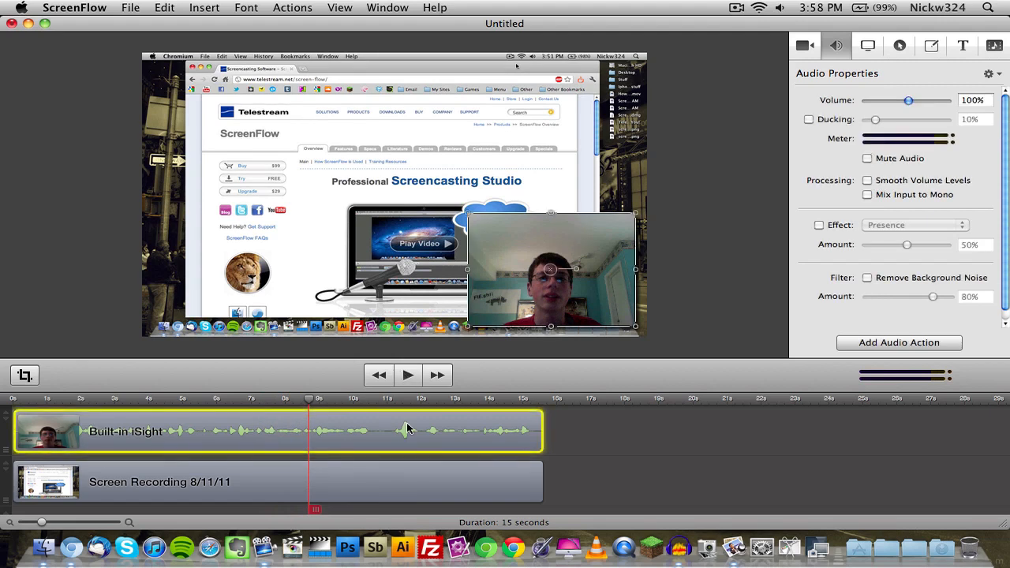
pyautogui.click(867, 278)
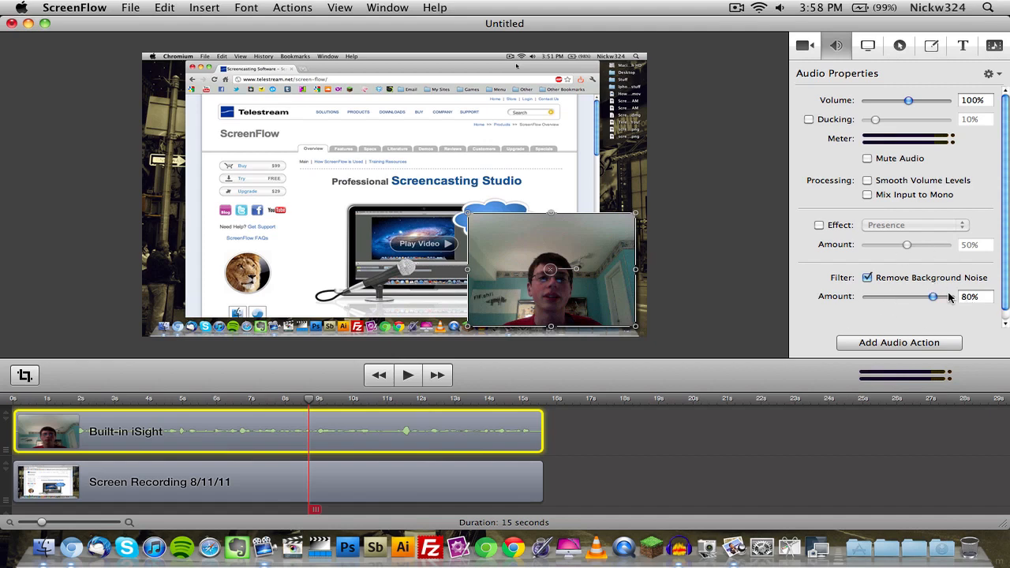
pyautogui.click(408, 376)
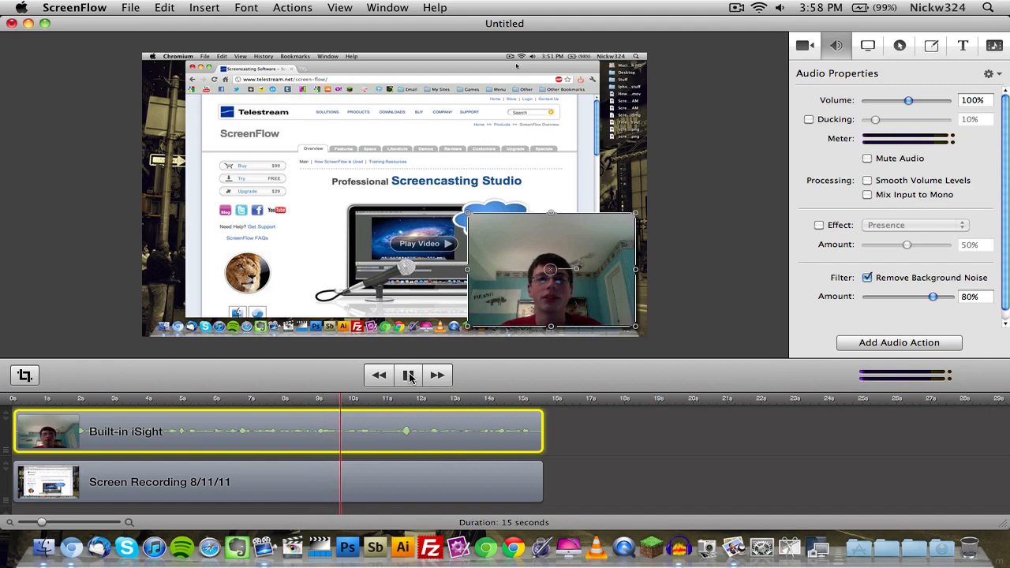
pyautogui.click(407, 376)
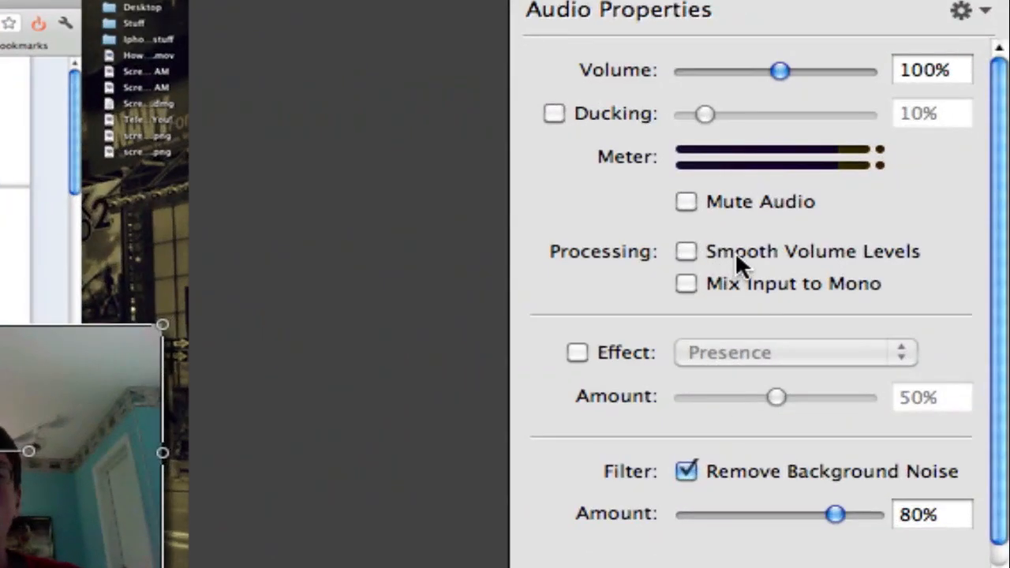
# Enable Smooth Volume Levels for the Built-in iSight clip and play back the result.
pyautogui.click(738, 253)
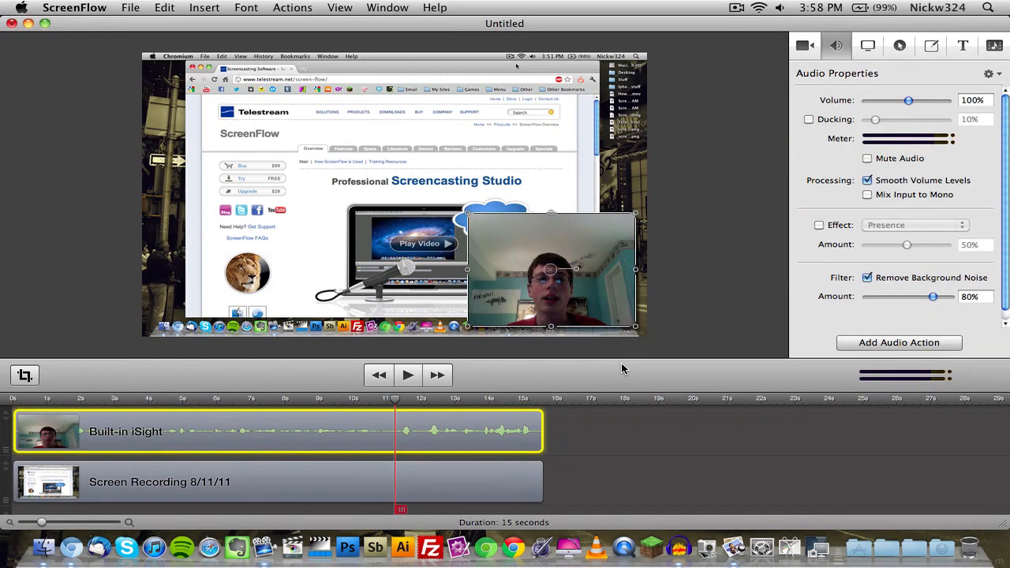
pyautogui.press('space')
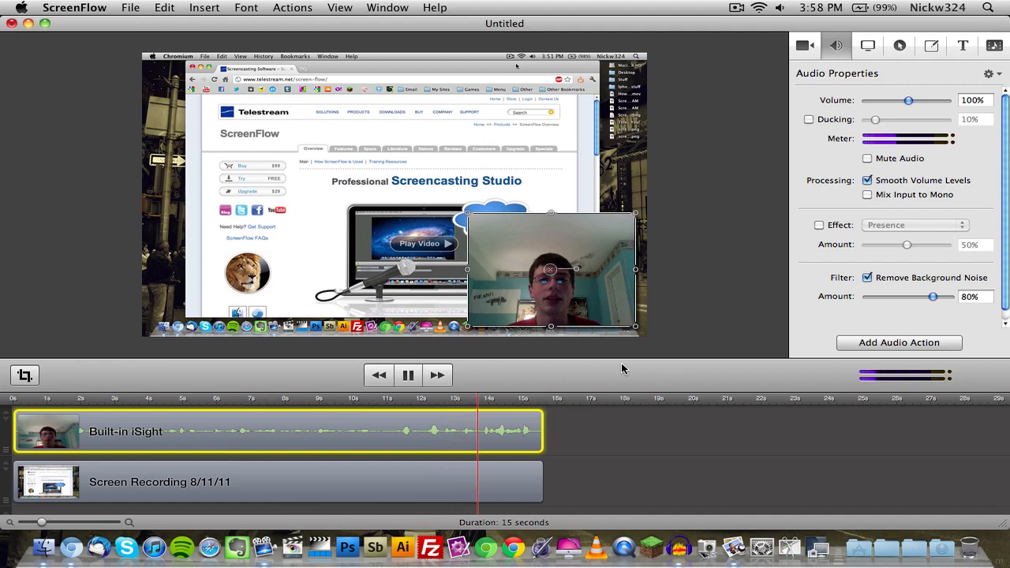
pyautogui.press('space')
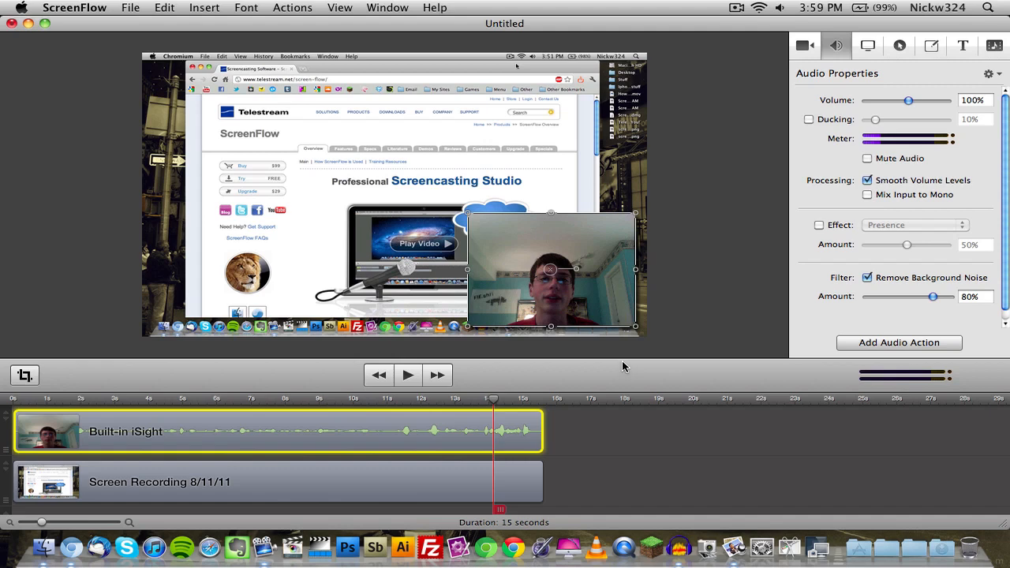
# Apply the Small Room audio effect to the Built-in iSight clip and play it back from about 9 seconds.
pyautogui.click(331, 400)
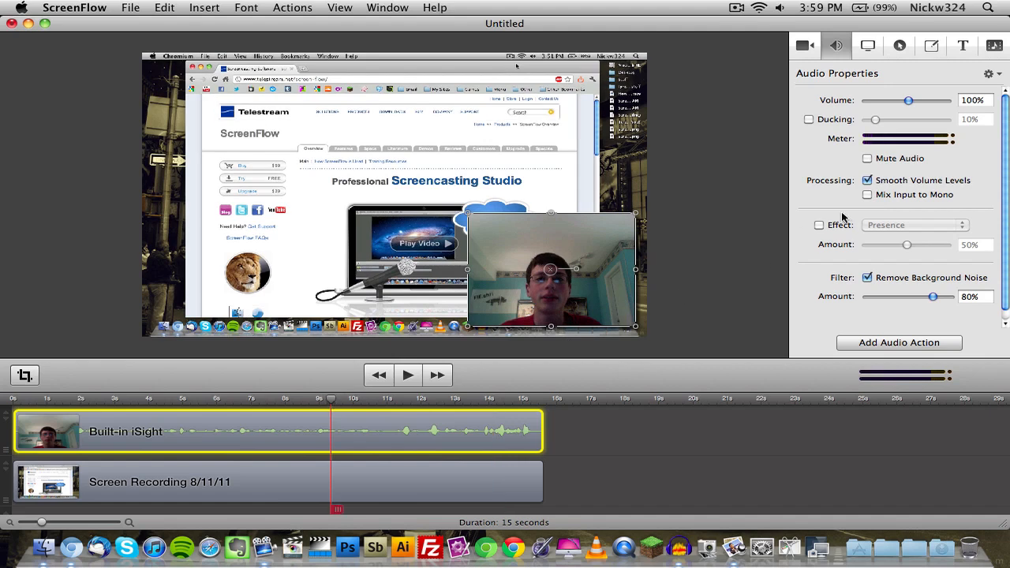
pyautogui.click(819, 225)
pyautogui.click(913, 226)
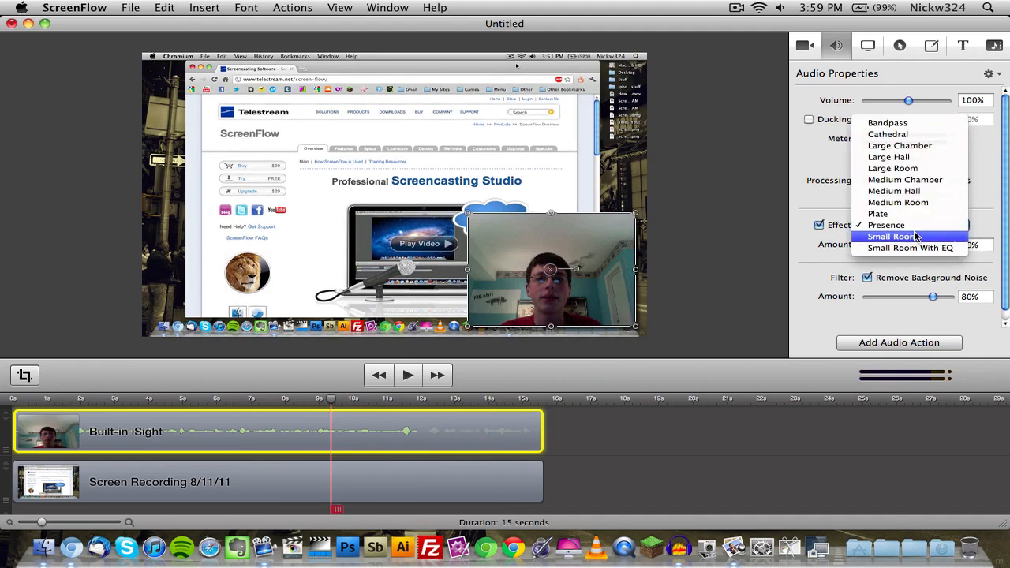
pyautogui.click(914, 236)
pyautogui.press('space')
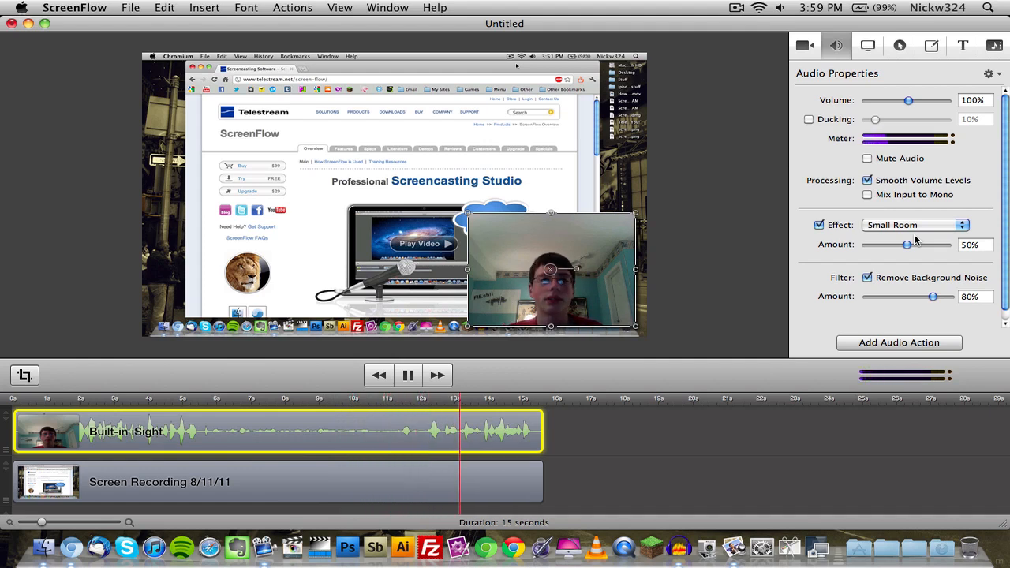
pyautogui.press('space')
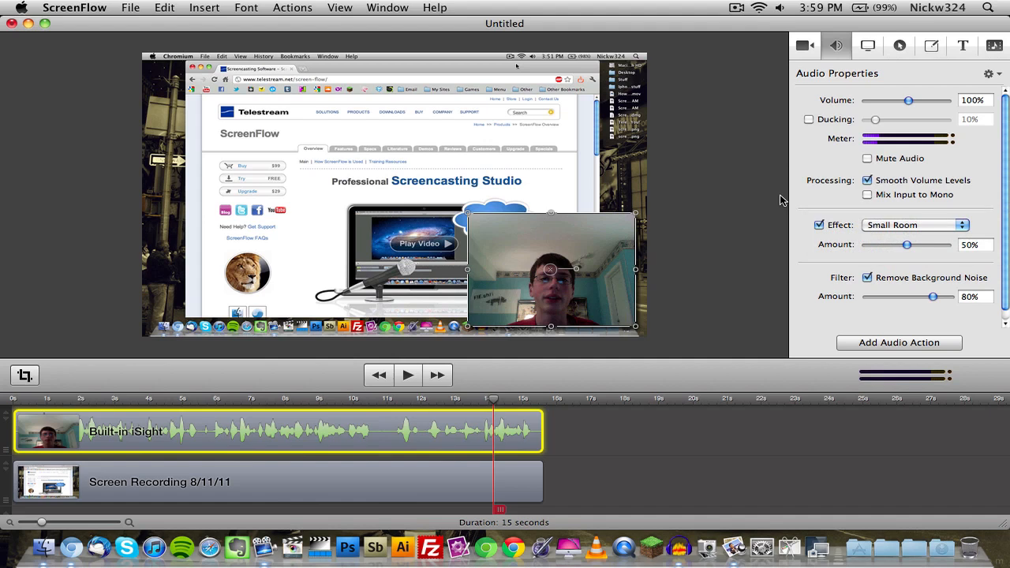
# Examine the screen recording properties of the Screen Recording clip, including the click sound choices, and cancel choosing a sound.
pyautogui.click(867, 45)
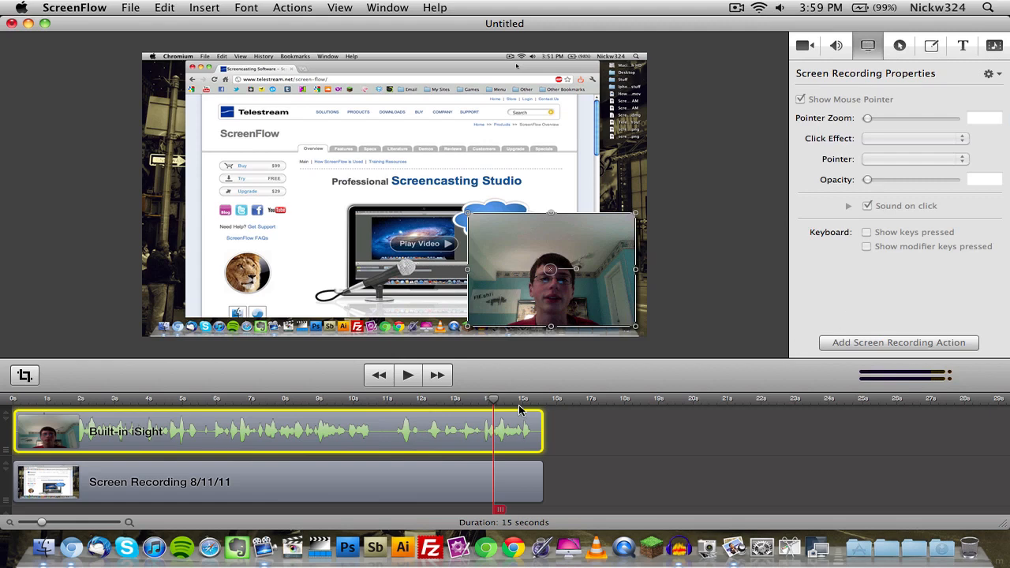
pyautogui.click(477, 473)
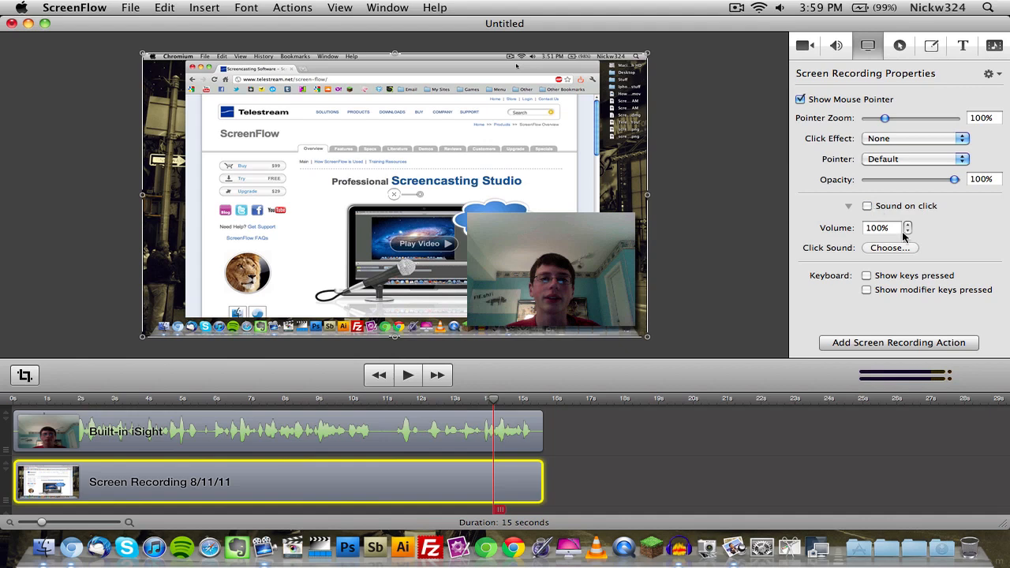
pyautogui.click(900, 248)
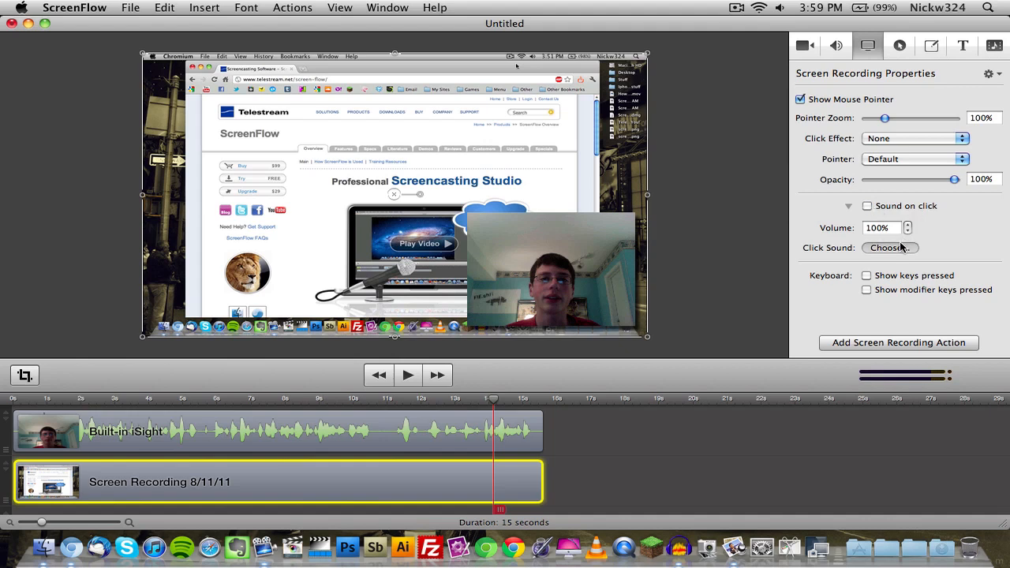
pyautogui.click(603, 340)
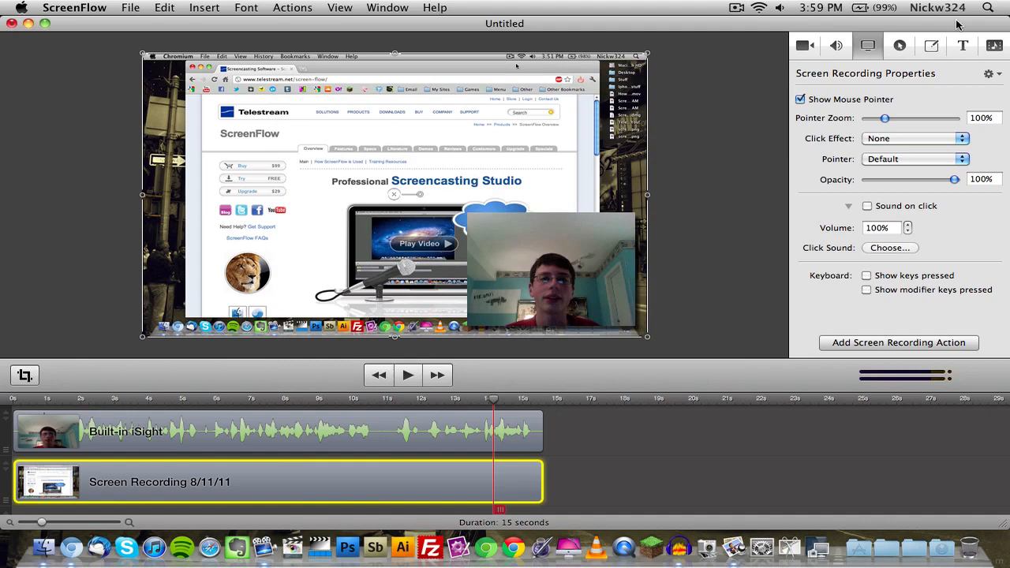
# Add a callout to the Screen Recording clip at about 7.5 seconds.
pyautogui.click(900, 46)
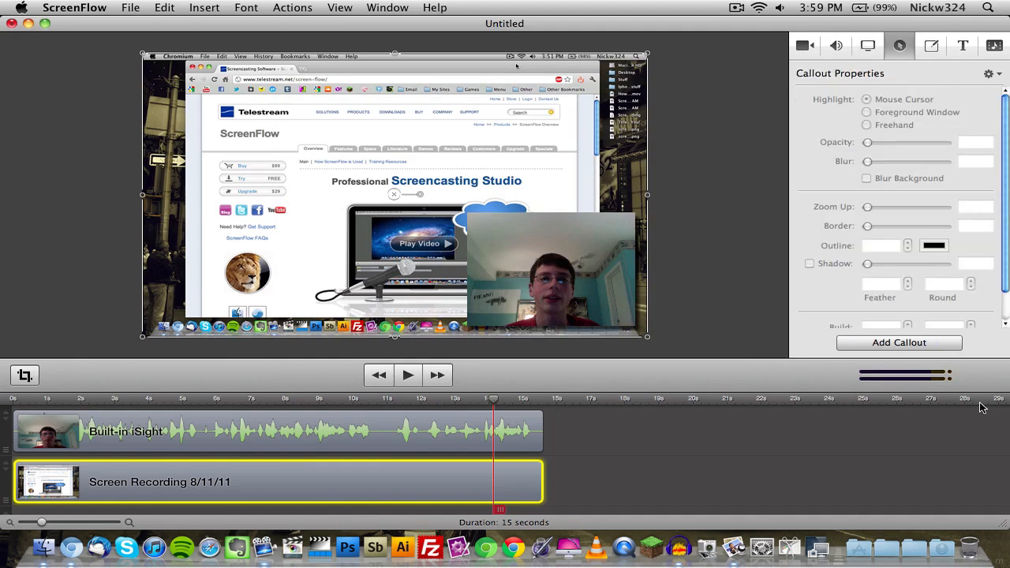
pyautogui.click(266, 402)
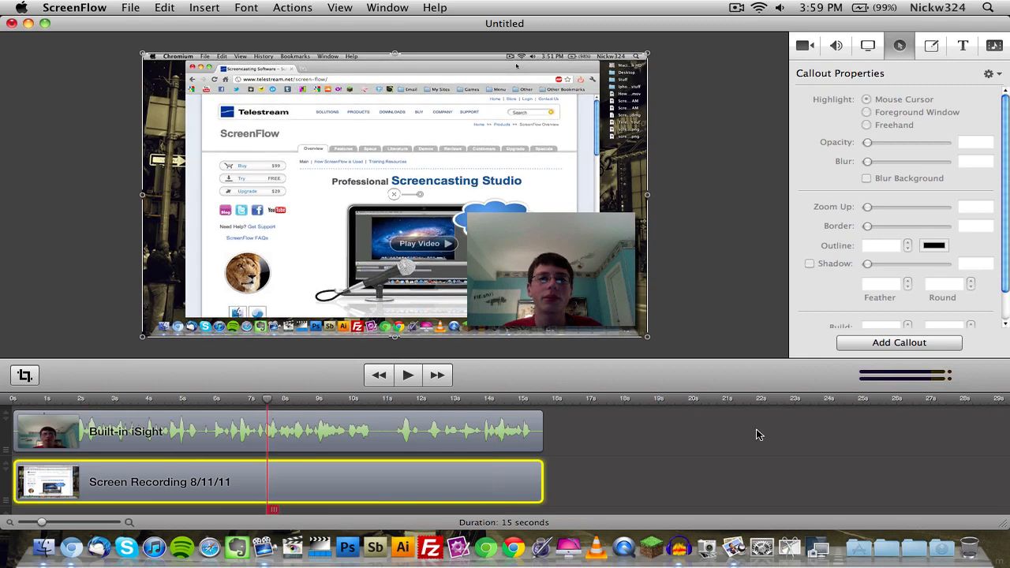
pyautogui.click(871, 346)
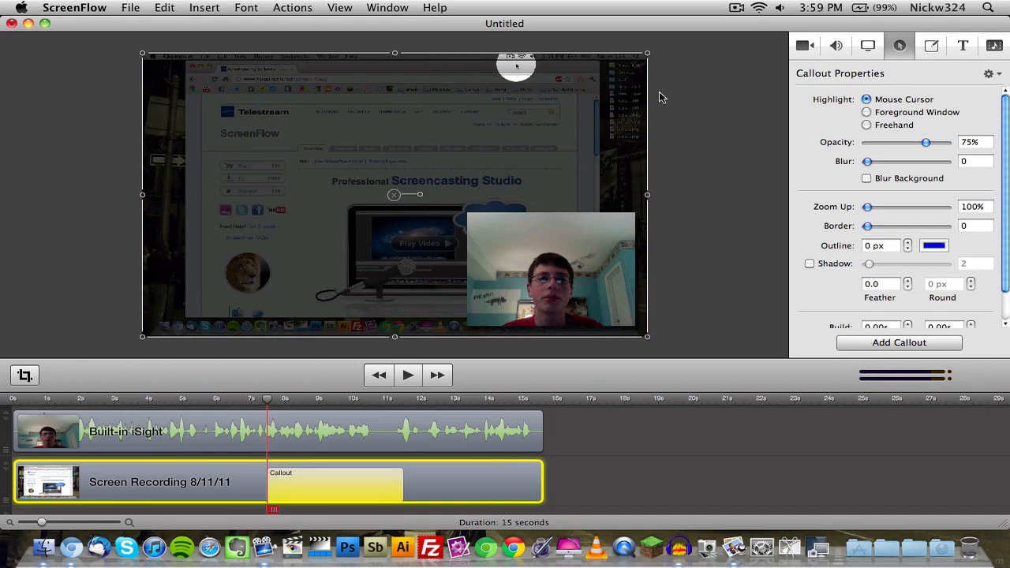
# Set the callout's opacity to 12%, test its background blur, and set its highlight to Foreground Window.
pyautogui.moveTo(888, 143); pyautogui.dragTo(856, 177)
pyautogui.click(866, 178)
pyautogui.click(866, 179)
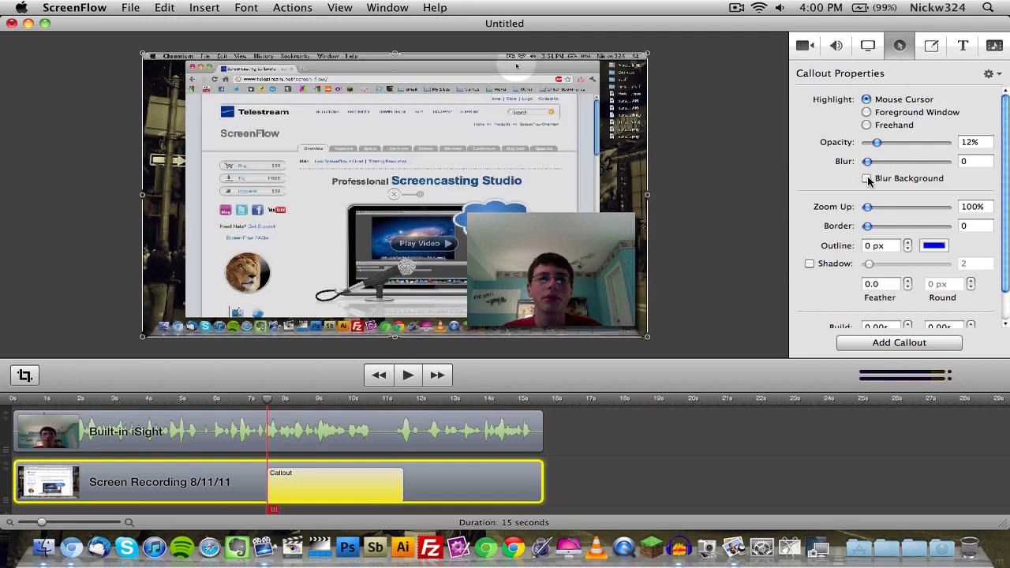
pyautogui.click(898, 115)
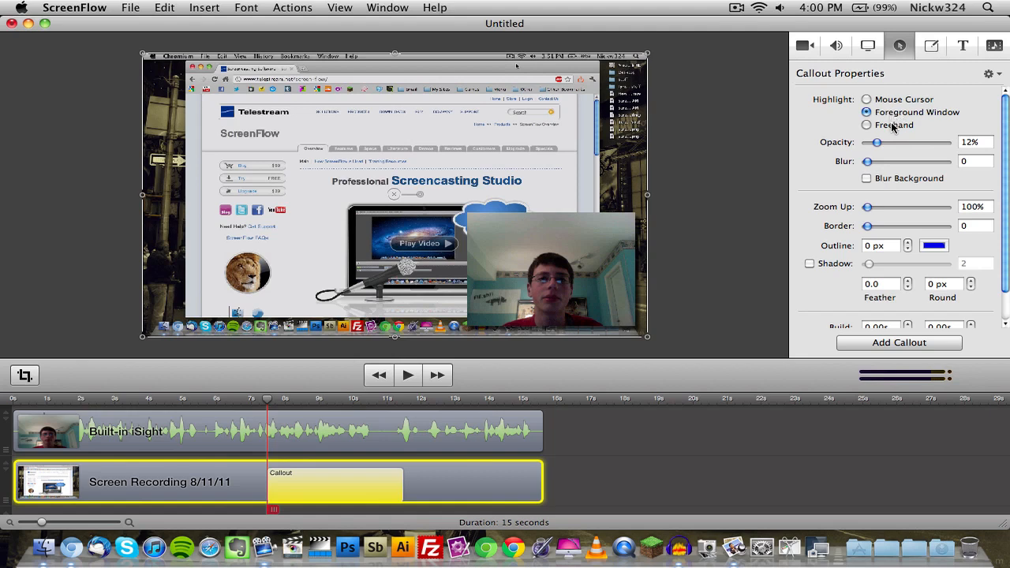
# Switch the callout highlight to Freehand, try a brushed highlight across the web page with a shadow, and undo both.
pyautogui.click(891, 125)
pyautogui.moveTo(384, 96)
pyautogui.mouseDown()
pyautogui.moveTo(472, 195)
pyautogui.moveTo(503, 111)
pyautogui.moveTo(458, 96)
pyautogui.moveTo(545, 170)
pyautogui.moveTo(363, 250)
pyautogui.moveTo(277, 186)
pyautogui.moveTo(311, 114)
pyautogui.mouseUp()
pyautogui.click(809, 264)
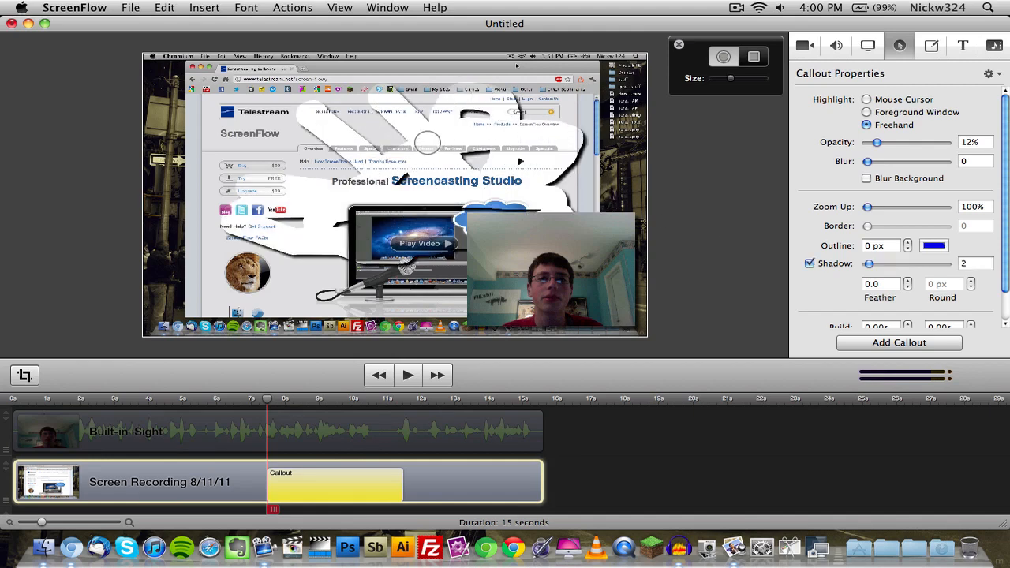
pyautogui.press('super+z')
pyautogui.press('super+z')
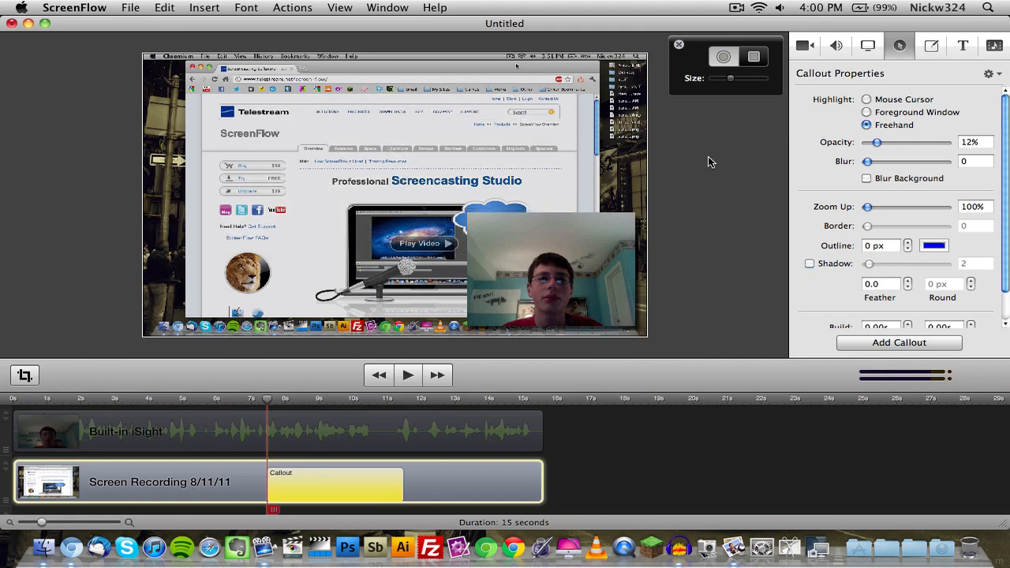
# Highlight the Telestream logo with a rectangular freehand area and finish editing the highlight.
pyautogui.click(753, 56)
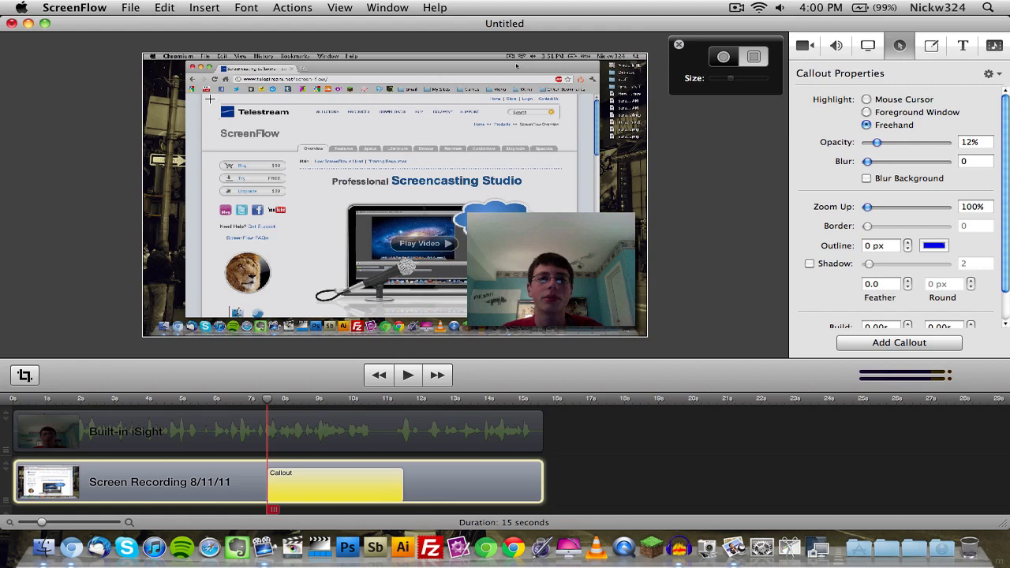
pyautogui.moveTo(209, 98)
pyautogui.mouseDown()
pyautogui.moveTo(293, 134)
pyautogui.moveTo(300, 123)
pyautogui.mouseUp()
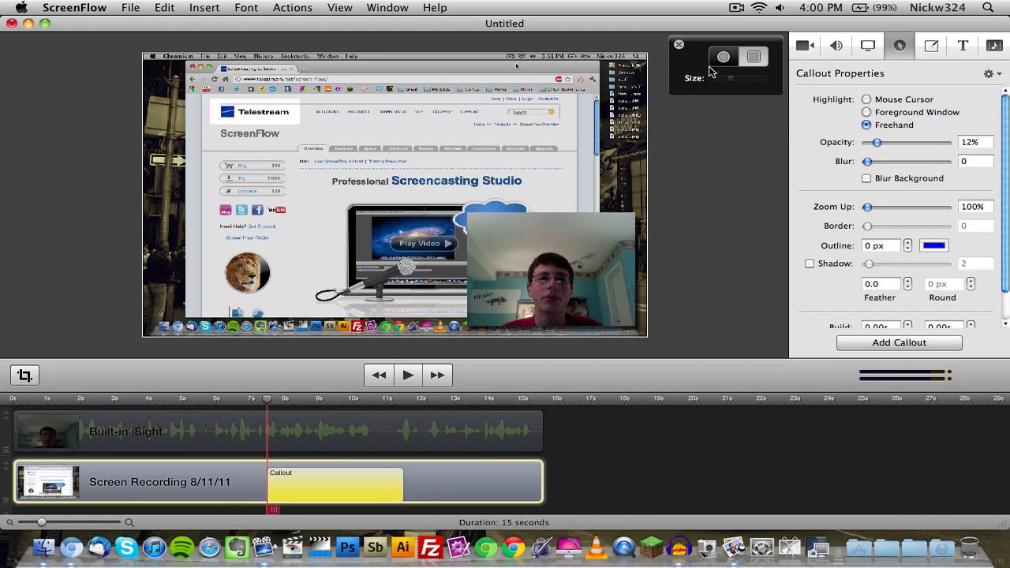
pyautogui.click(678, 44)
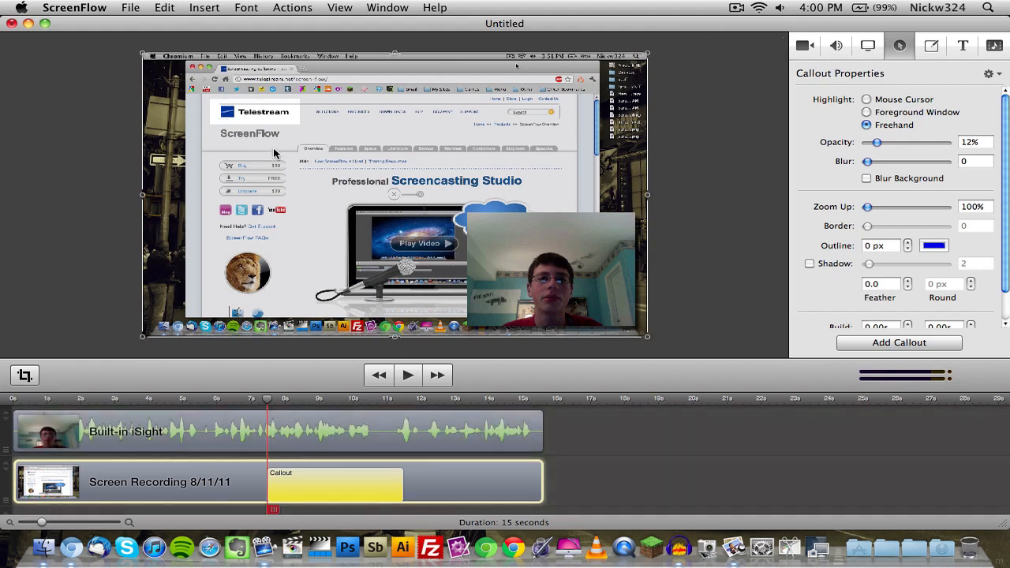
# Set the callout's zoom up to 122% and enable its shadow at 7.7.
pyautogui.moveTo(867, 207); pyautogui.dragTo(871, 208)
pyautogui.click(838, 264)
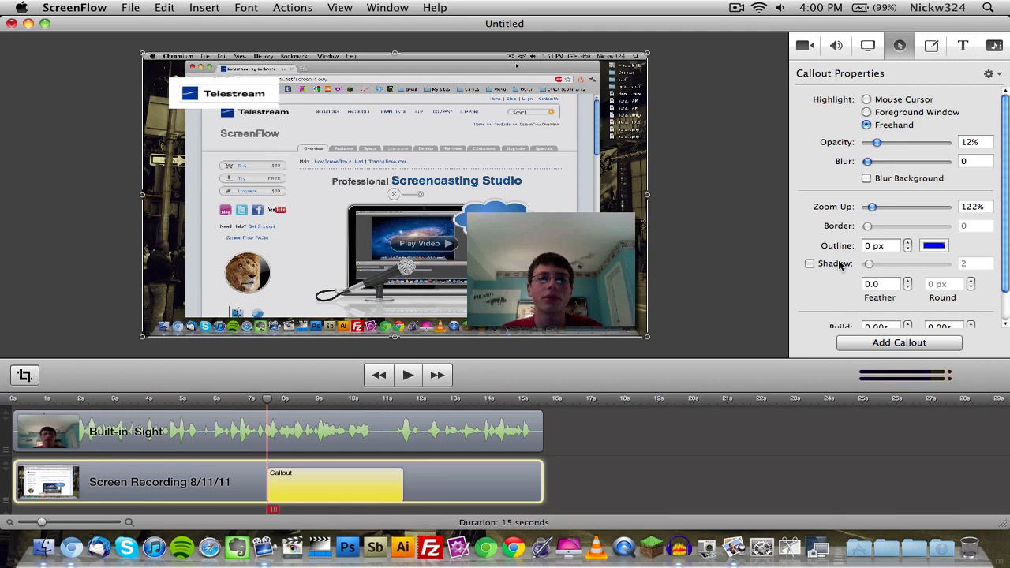
pyautogui.moveTo(868, 264); pyautogui.dragTo(875, 265)
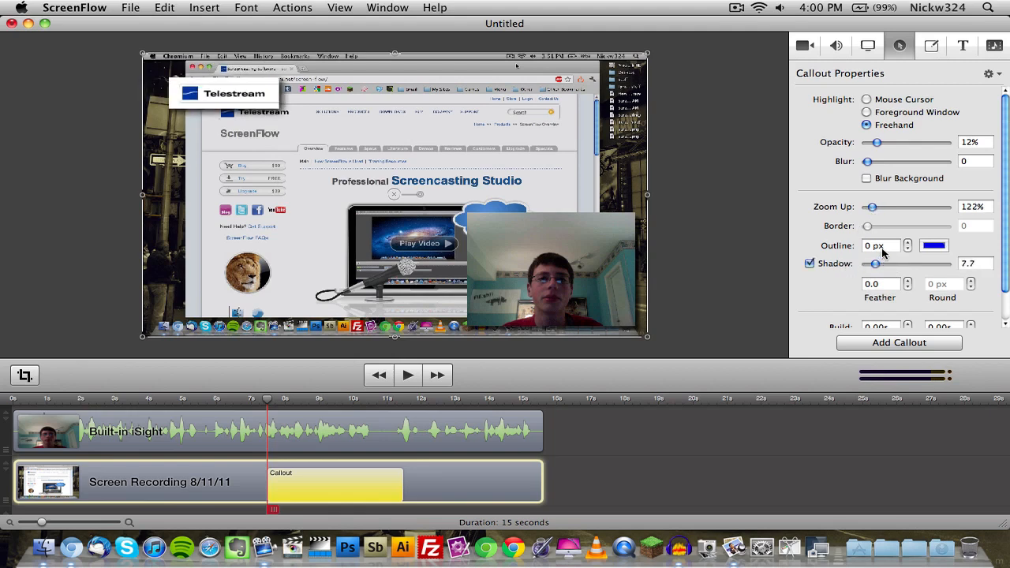
# Set the callout's build in and out durations to 0.30s and play back the result to about 10 seconds.
pyautogui.scroll(-2, 1008, 207)
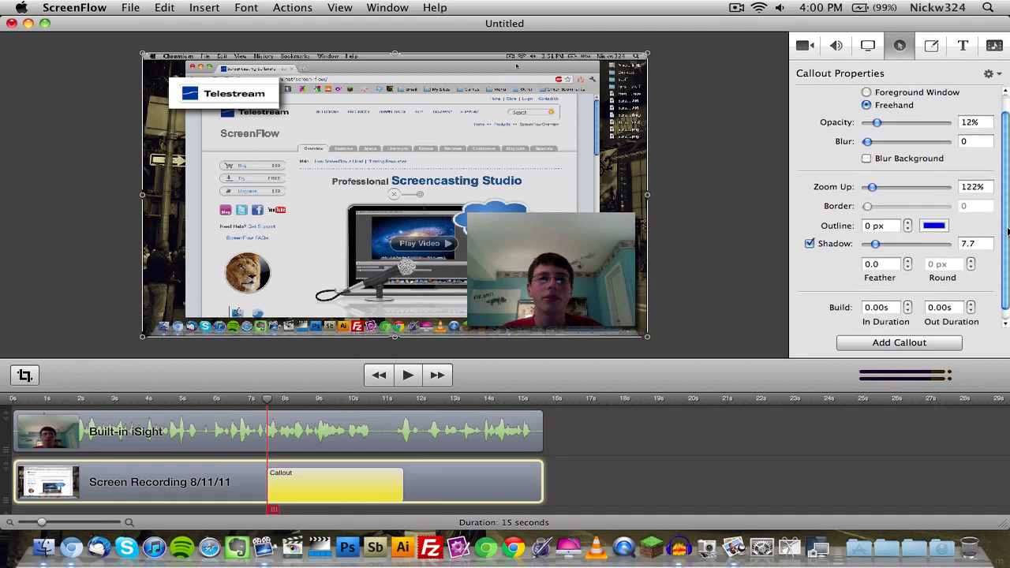
pyautogui.click(909, 292)
pyautogui.click(909, 293)
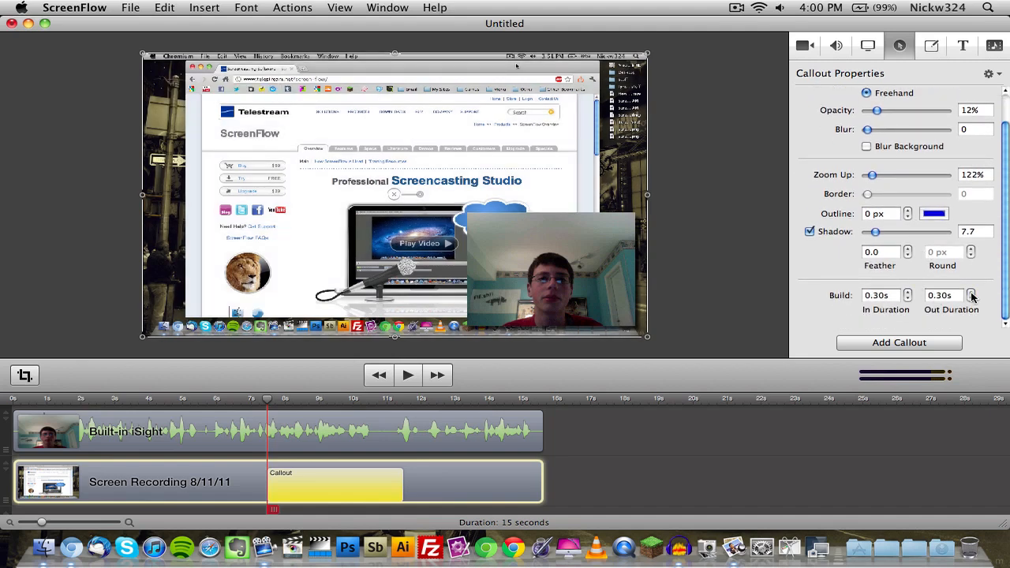
pyautogui.press('space')
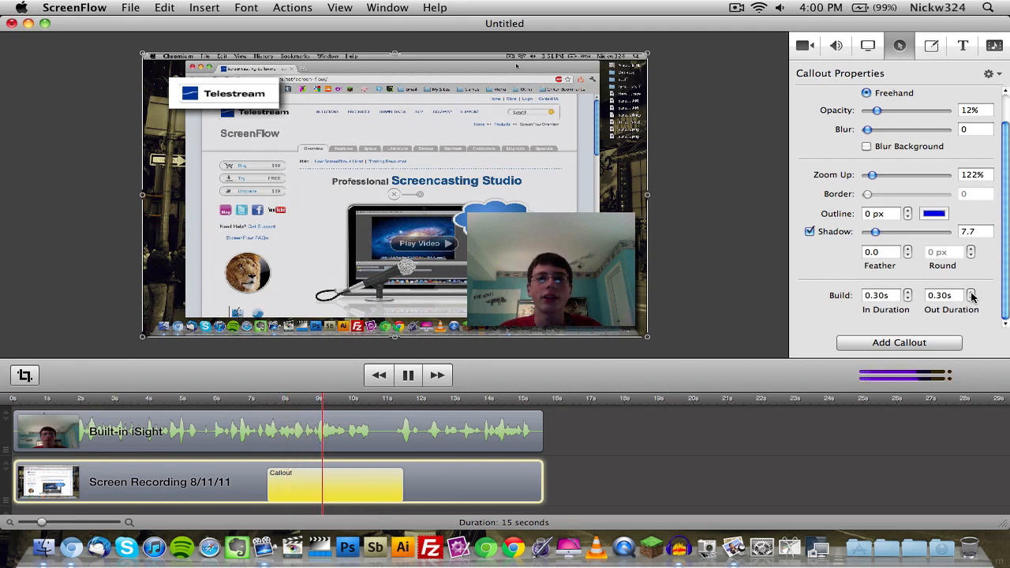
pyautogui.press('space')
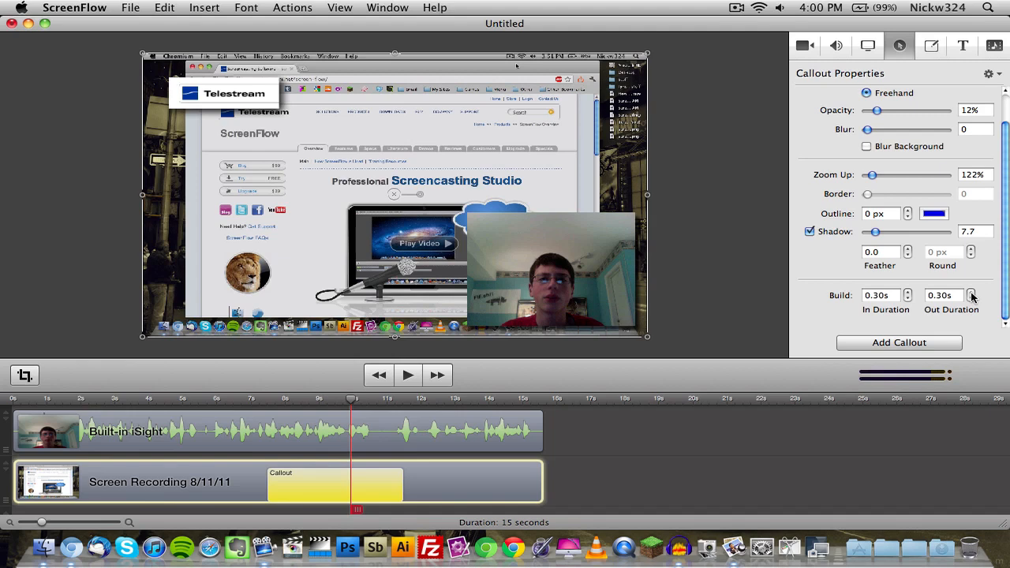
# Undo the last build duration change and delete the callout from the Screen Recording clip.
pyautogui.scroll(2, 893, 227)
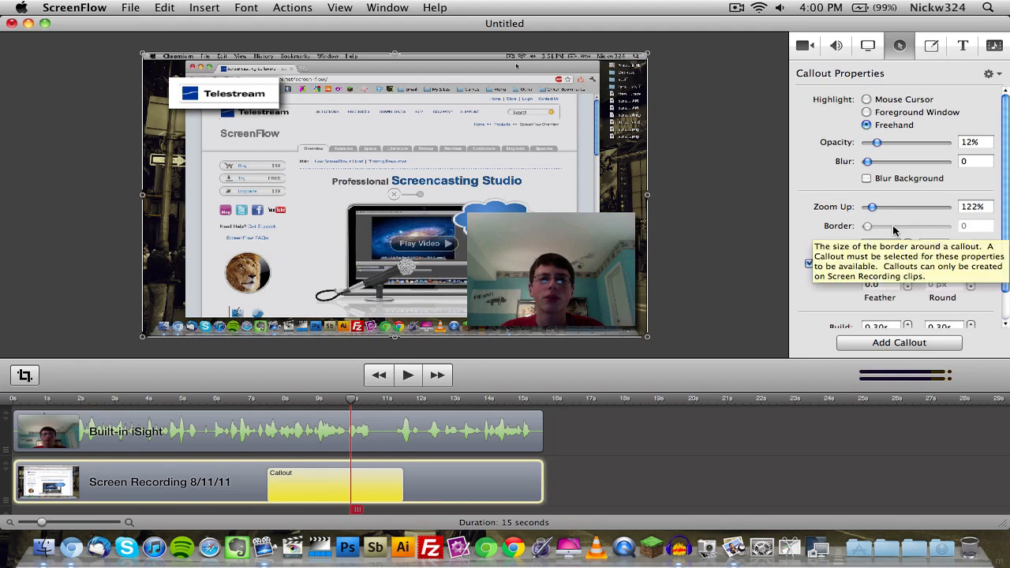
pyautogui.press('super+z')
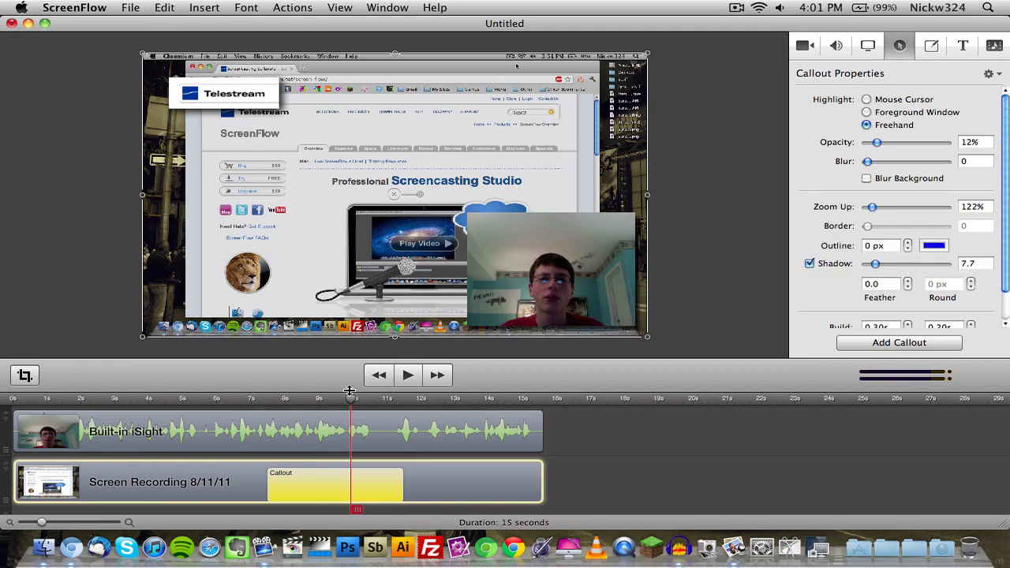
pyautogui.click(332, 479)
pyautogui.press('Delete')
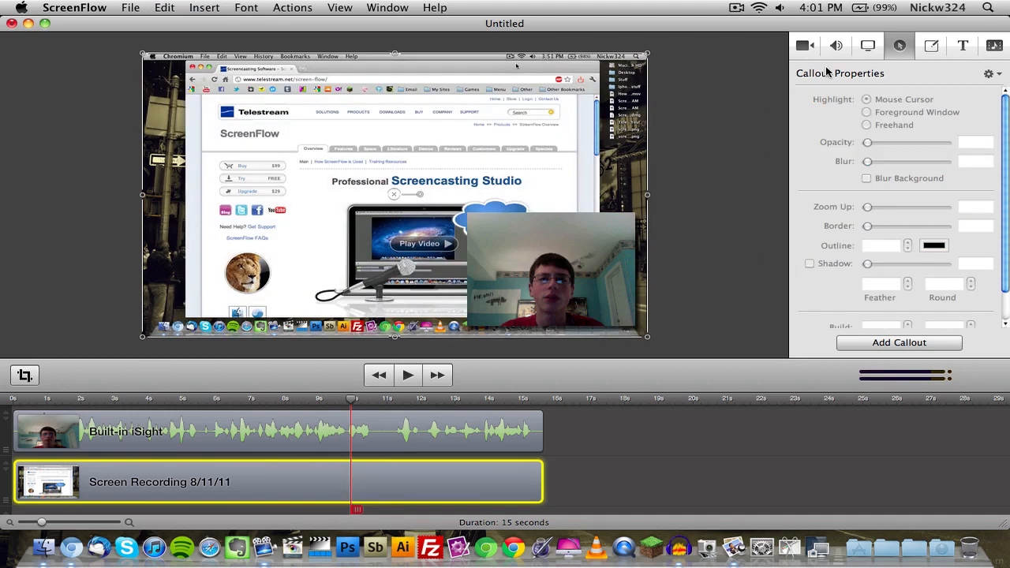
# Add an annotations clip at about 10 seconds and draw a blue arrow from the bookmarks bar to the Screencasting Studio heading.
pyautogui.click(931, 45)
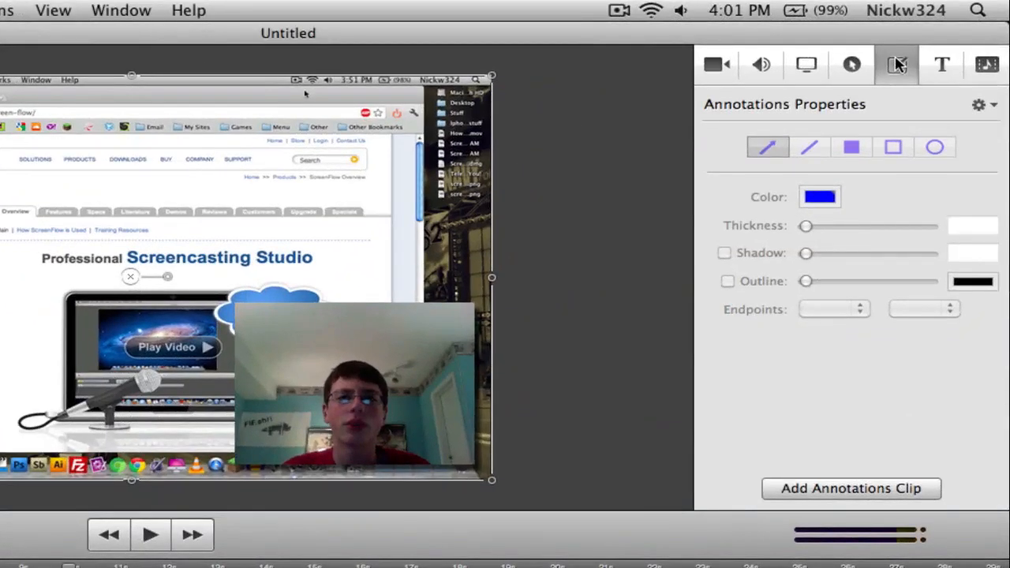
pyautogui.moveTo(62, 121)
pyautogui.mouseDown()
pyautogui.moveTo(130, 184)
pyautogui.moveTo(90, 150)
pyautogui.moveTo(83, 112)
pyautogui.moveTo(64, 119)
pyautogui.mouseUp()
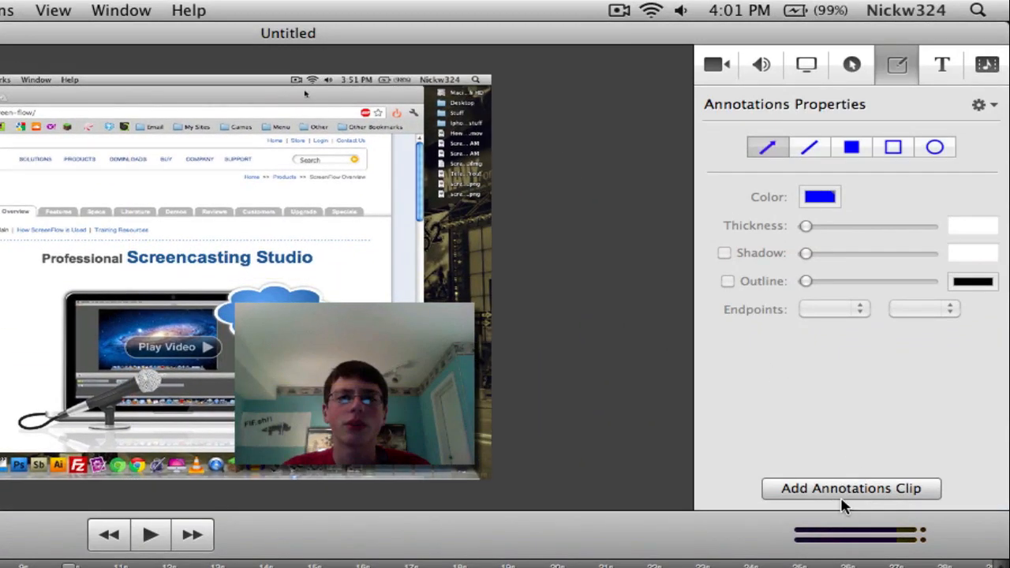
pyautogui.click(780, 487)
pyautogui.moveTo(235, 89); pyautogui.dragTo(395, 178)
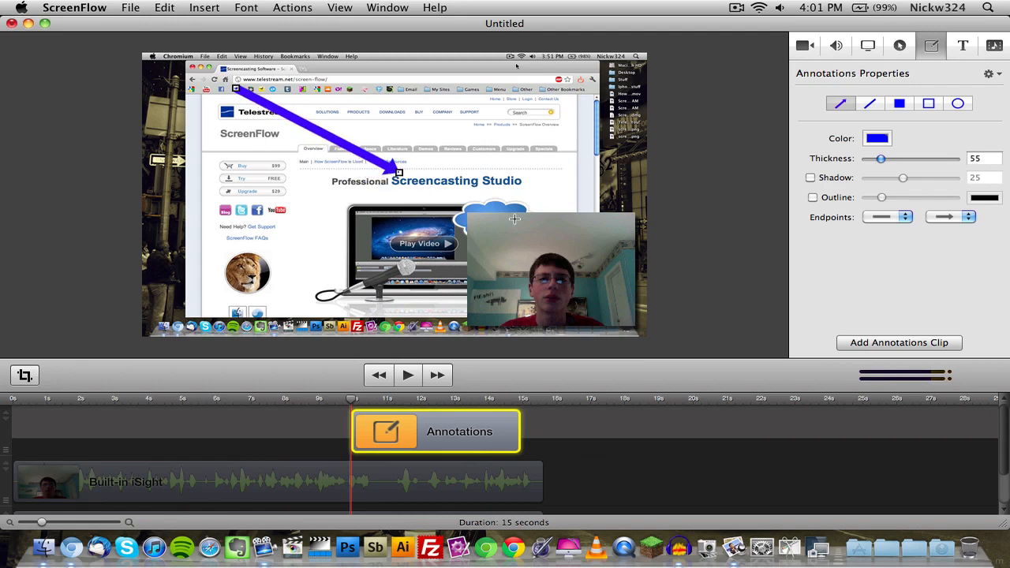
# Set the arrow's thickness to 146, enable its shadow and outline, and give its start a round endpoint.
pyautogui.moveTo(882, 156); pyautogui.dragTo(903, 159)
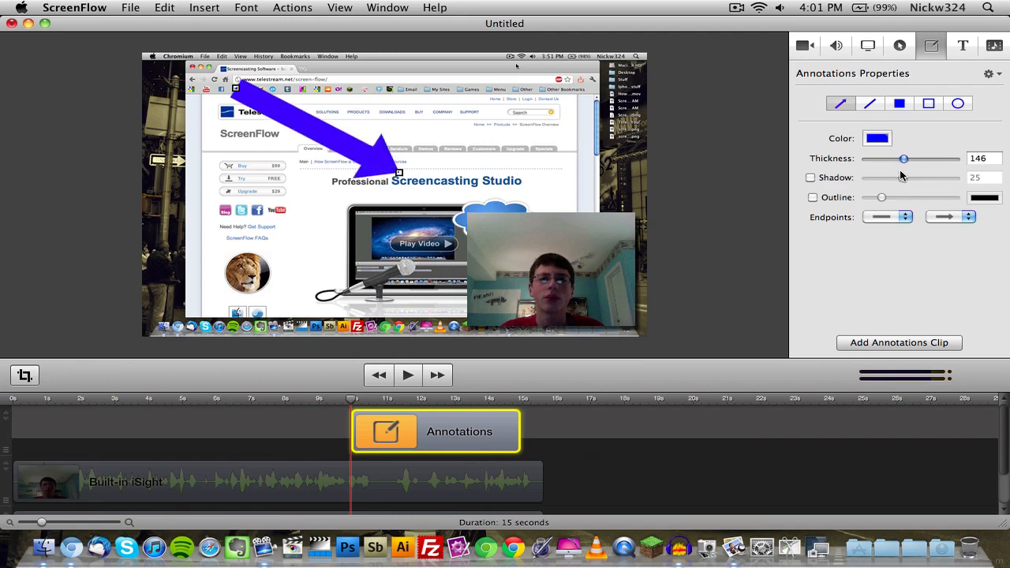
pyautogui.click(837, 181)
pyautogui.click(837, 198)
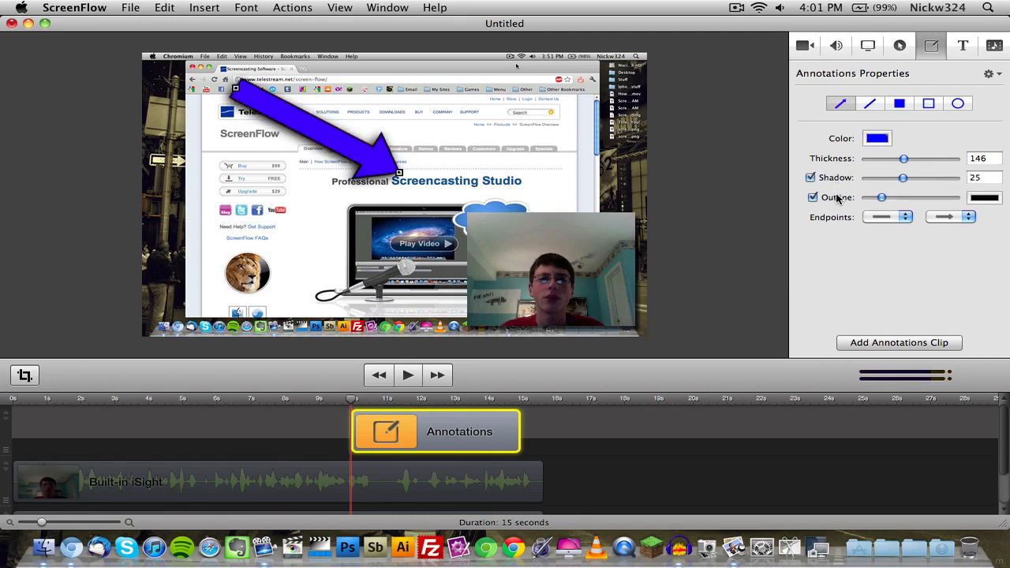
pyautogui.click(837, 197)
pyautogui.click(837, 197)
pyautogui.click(885, 216)
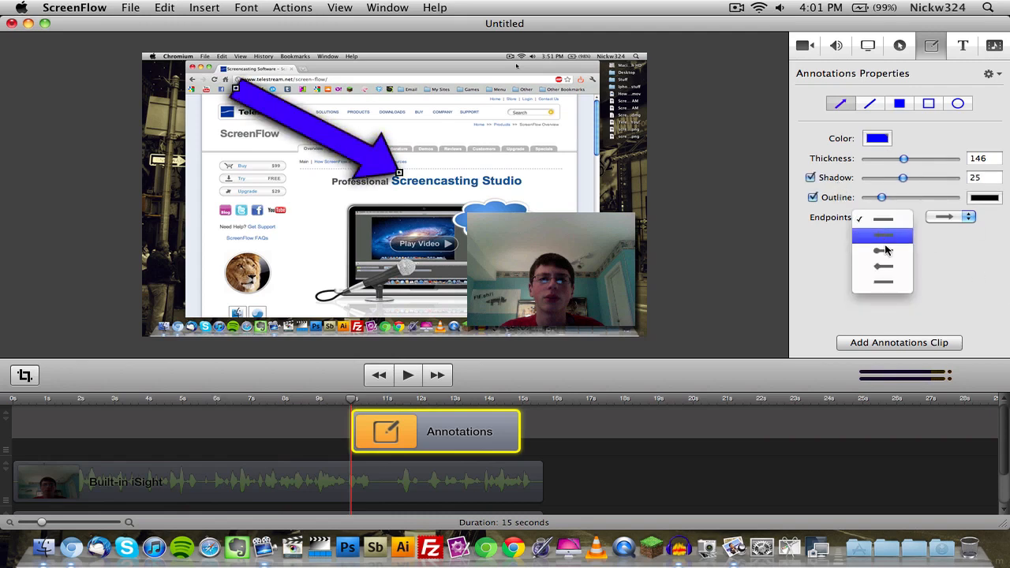
pyautogui.click(888, 252)
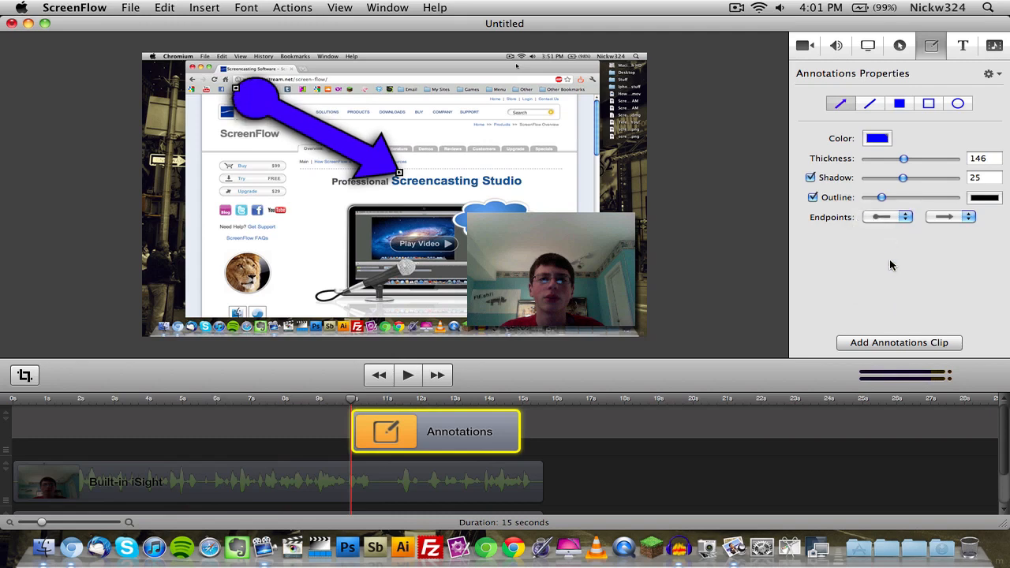
# Draw a second blue arrow pointing down to the Play Video button and deselect it.
pyautogui.click(400, 125)
pyautogui.moveTo(561, 130); pyautogui.dragTo(435, 239)
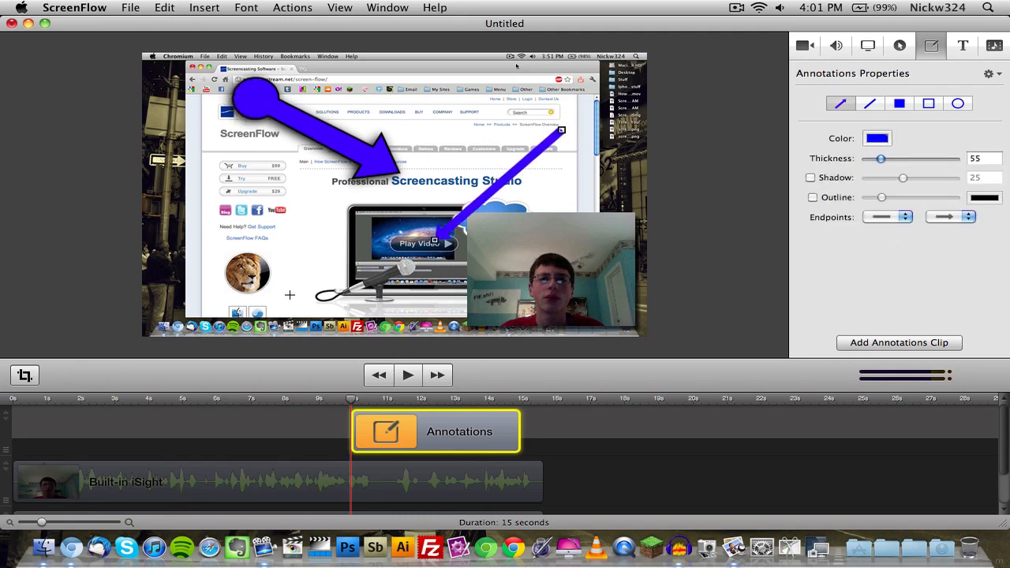
pyautogui.click(736, 288)
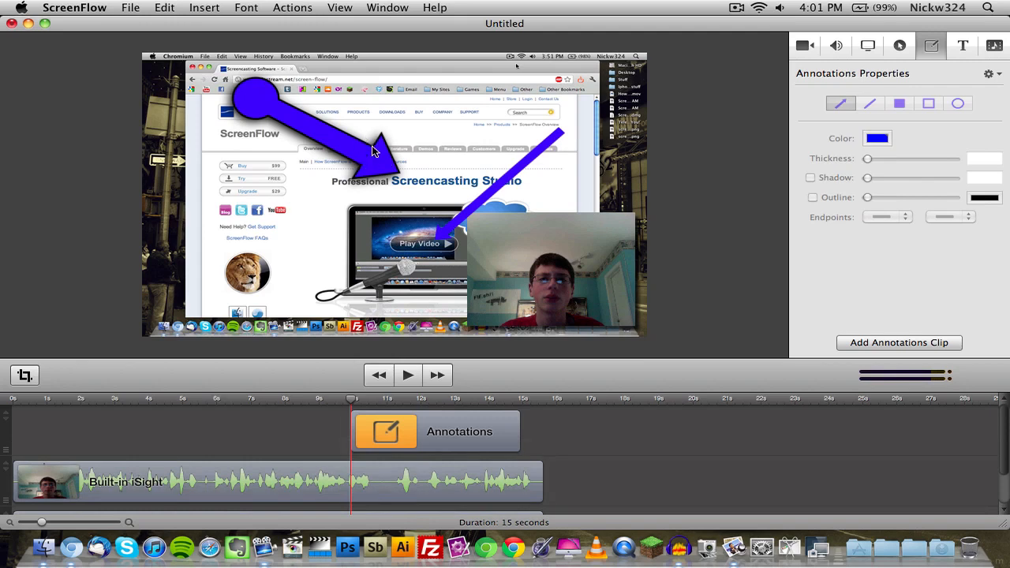
# Reposition the two arrows on the canvas and delete them both from the annotations clip.
pyautogui.click(371, 146)
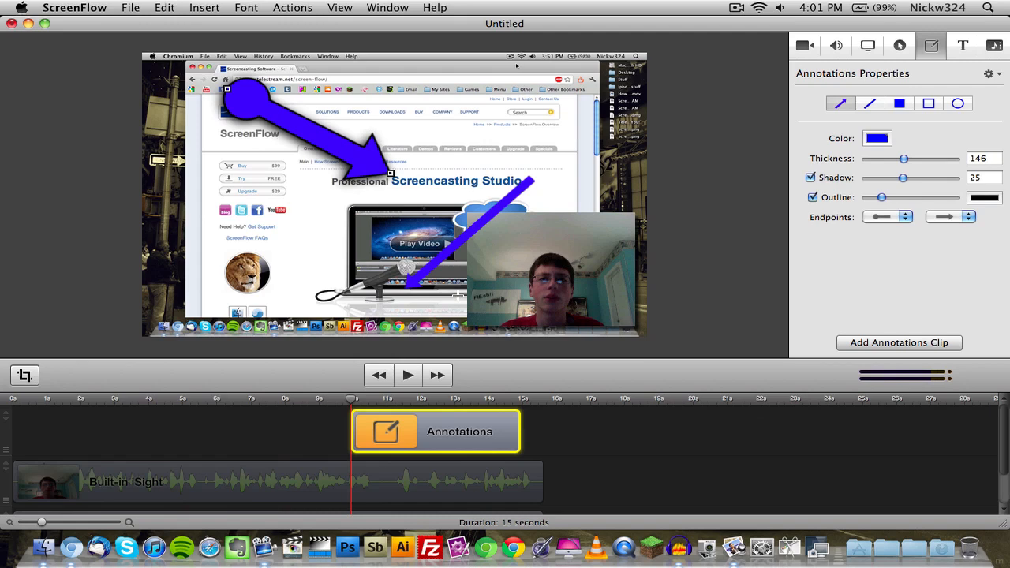
pyautogui.press('Delete')
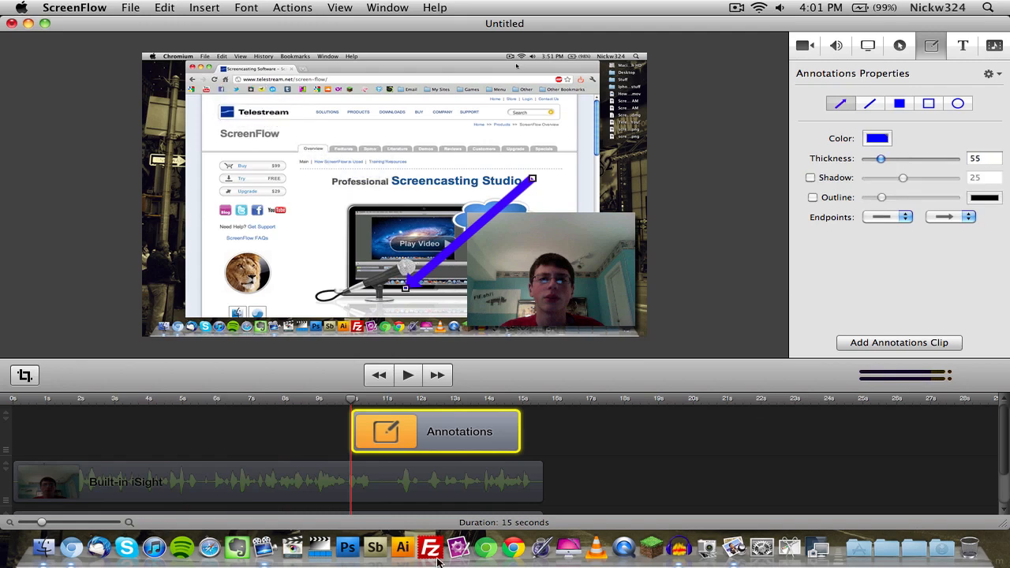
pyautogui.rightClick(427, 420)
pyautogui.click(417, 428)
pyautogui.press('Delete')
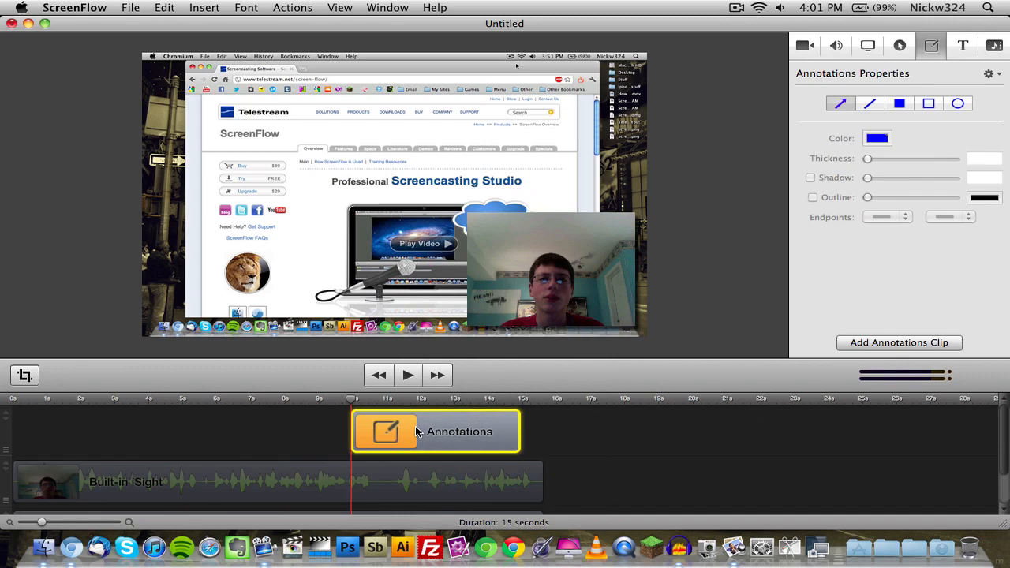
# Move the empty Annotations clip to start at about 14 seconds and cut it from the timeline.
pyautogui.moveTo(419, 432); pyautogui.dragTo(552, 432)
pyautogui.rightClick(552, 432)
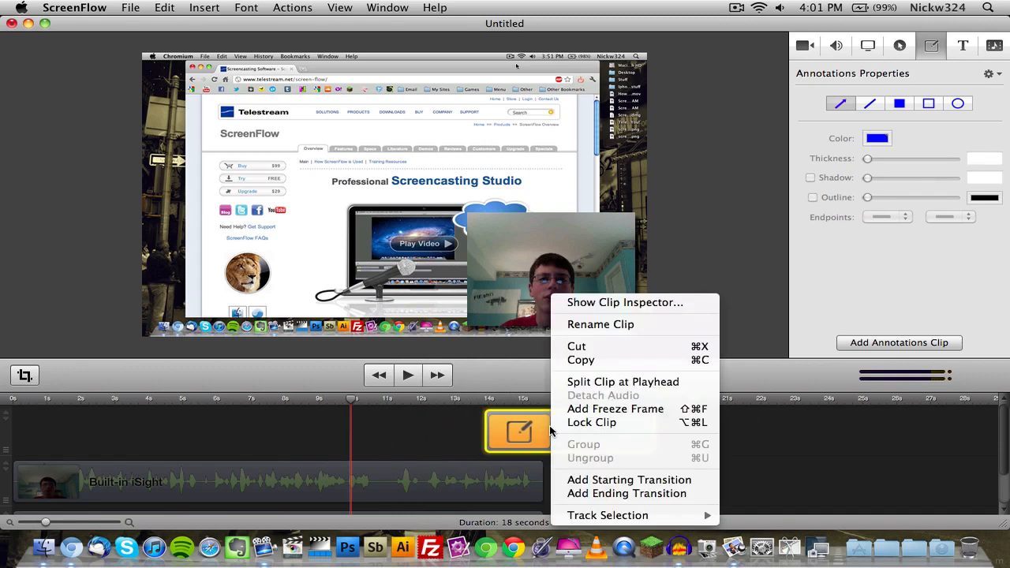
pyautogui.click(602, 347)
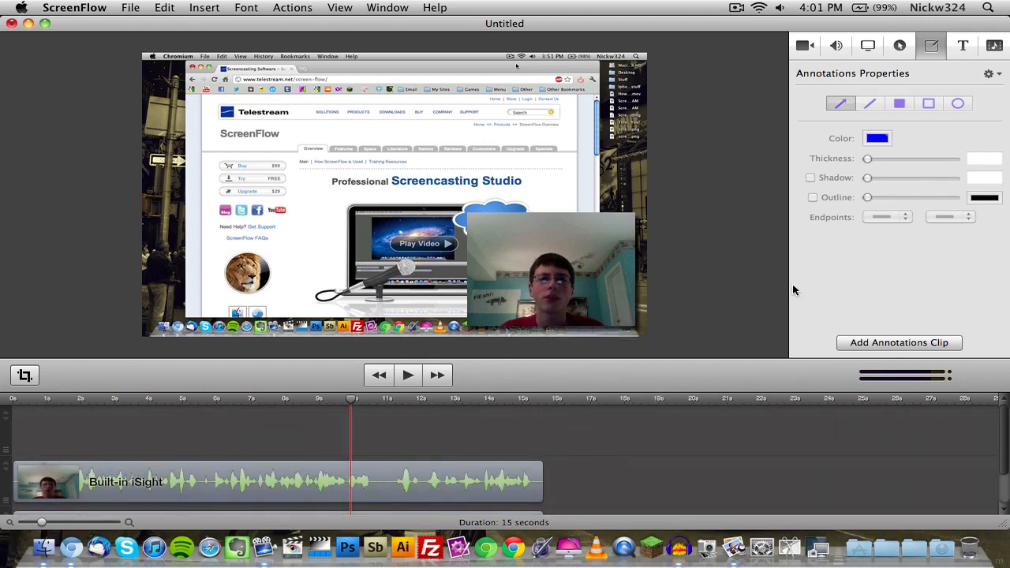
# Examine the text properties and the document's media at several thumbnail sizes, and return to the video properties.
pyautogui.click(963, 45)
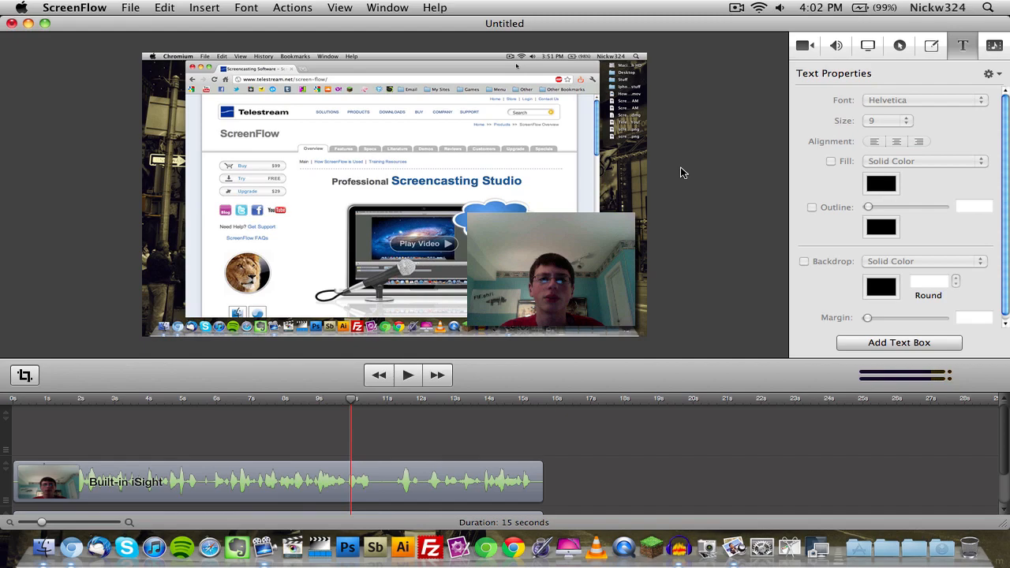
pyautogui.click(994, 46)
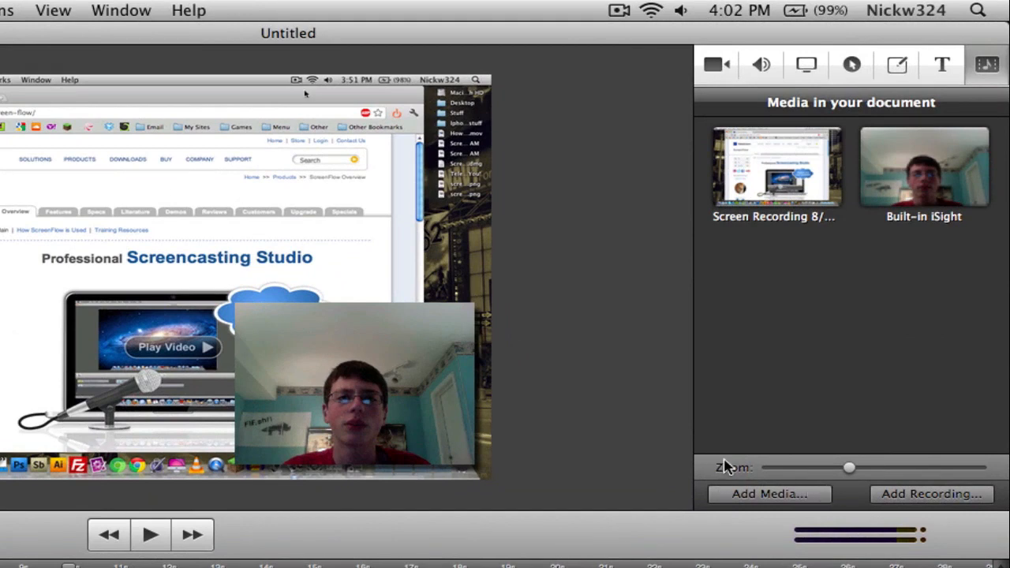
pyautogui.moveTo(846, 468); pyautogui.dragTo(766, 478)
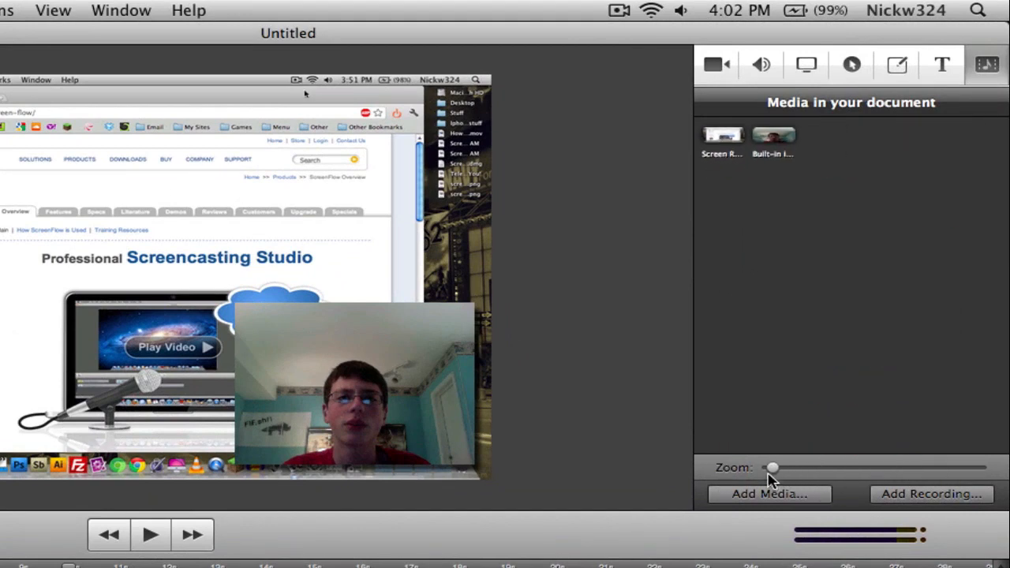
pyautogui.click(863, 469)
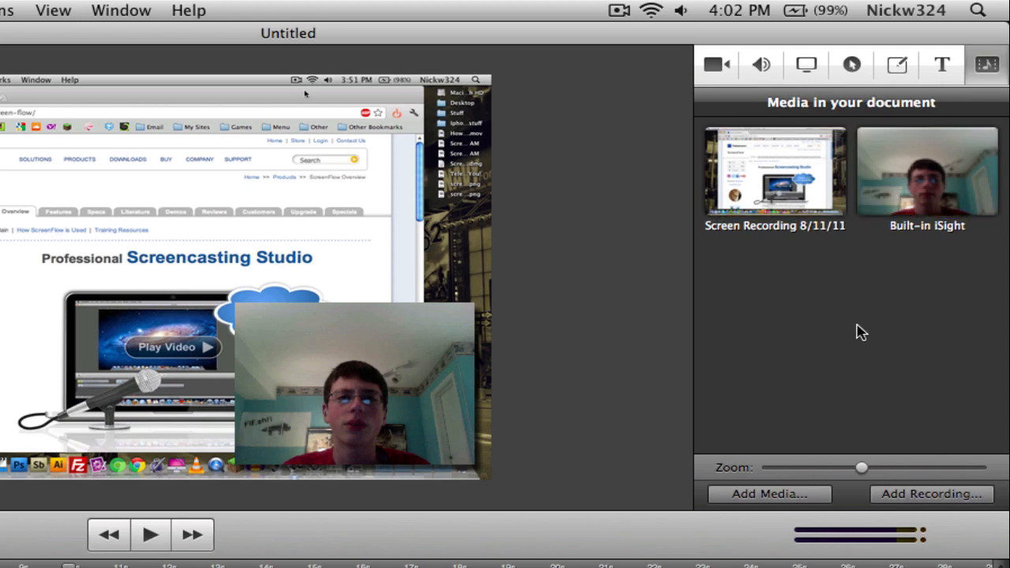
pyautogui.moveTo(859, 467); pyautogui.dragTo(759, 473)
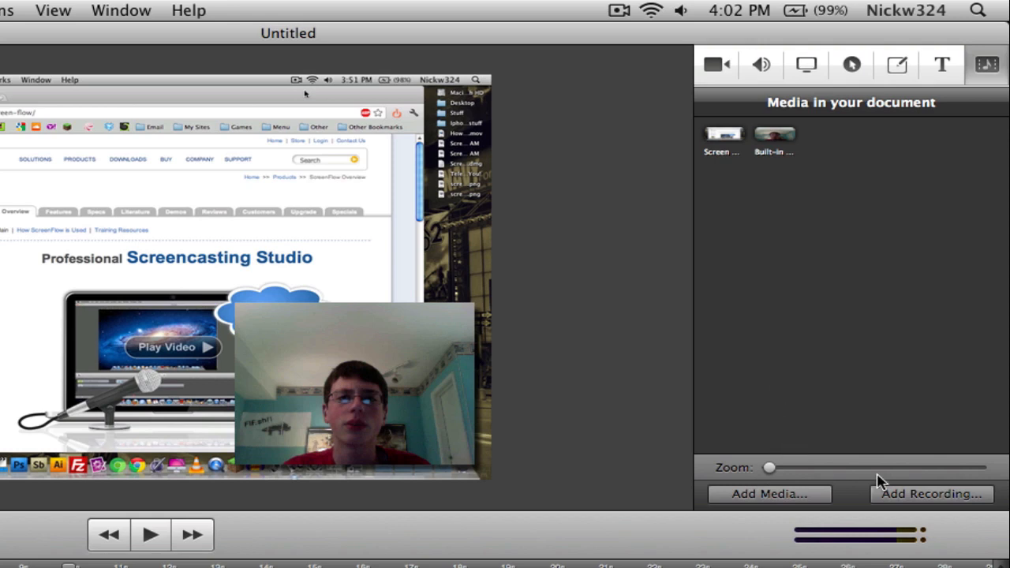
pyautogui.moveTo(875, 467); pyautogui.dragTo(836, 471)
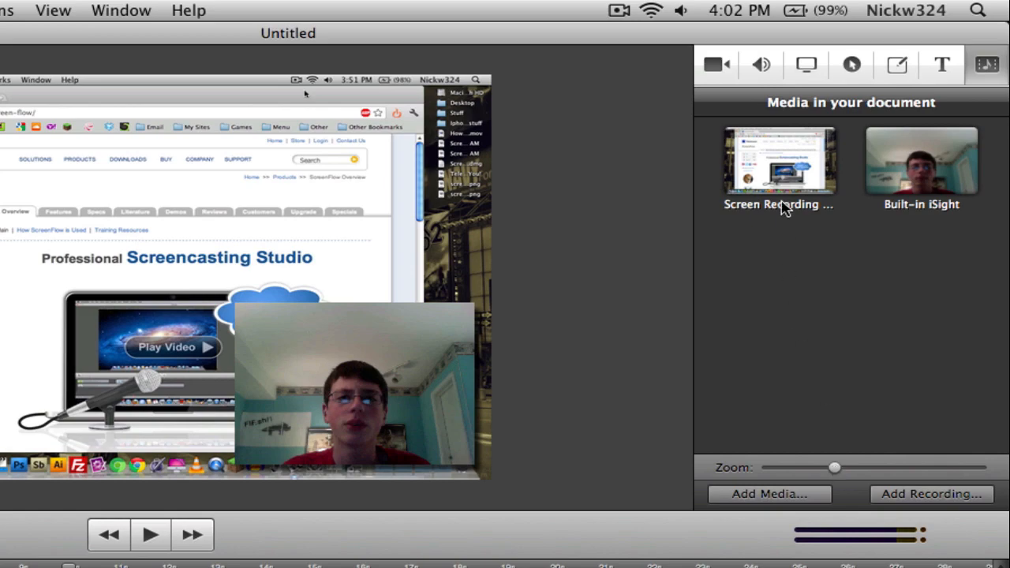
pyautogui.click(734, 66)
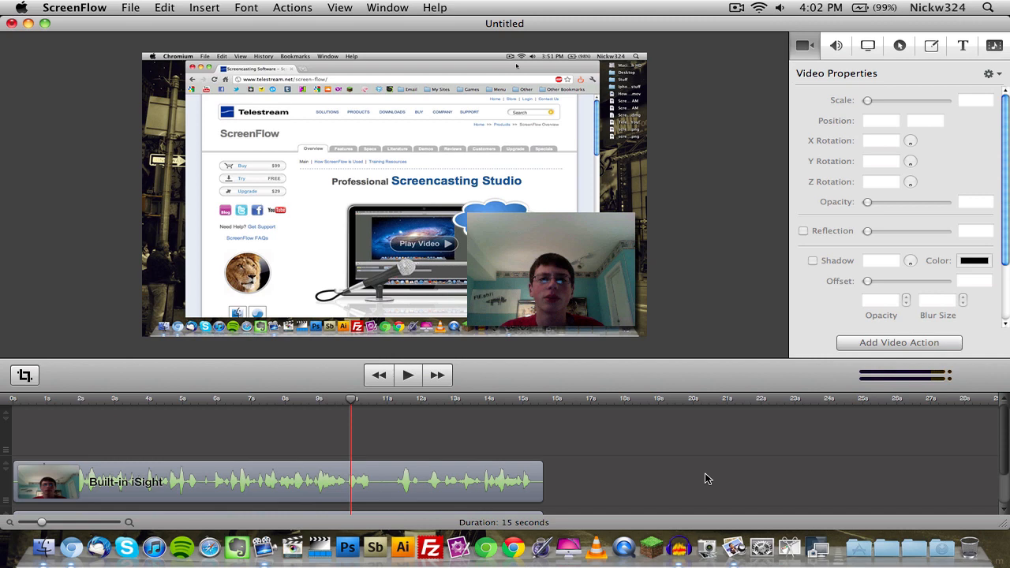
pyautogui.scroll(-3, 705, 474)
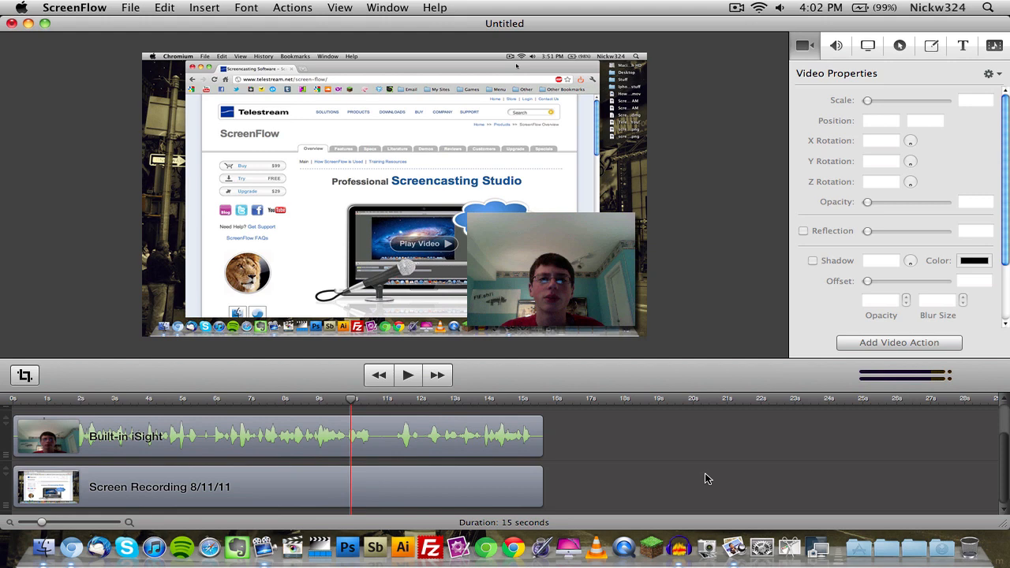